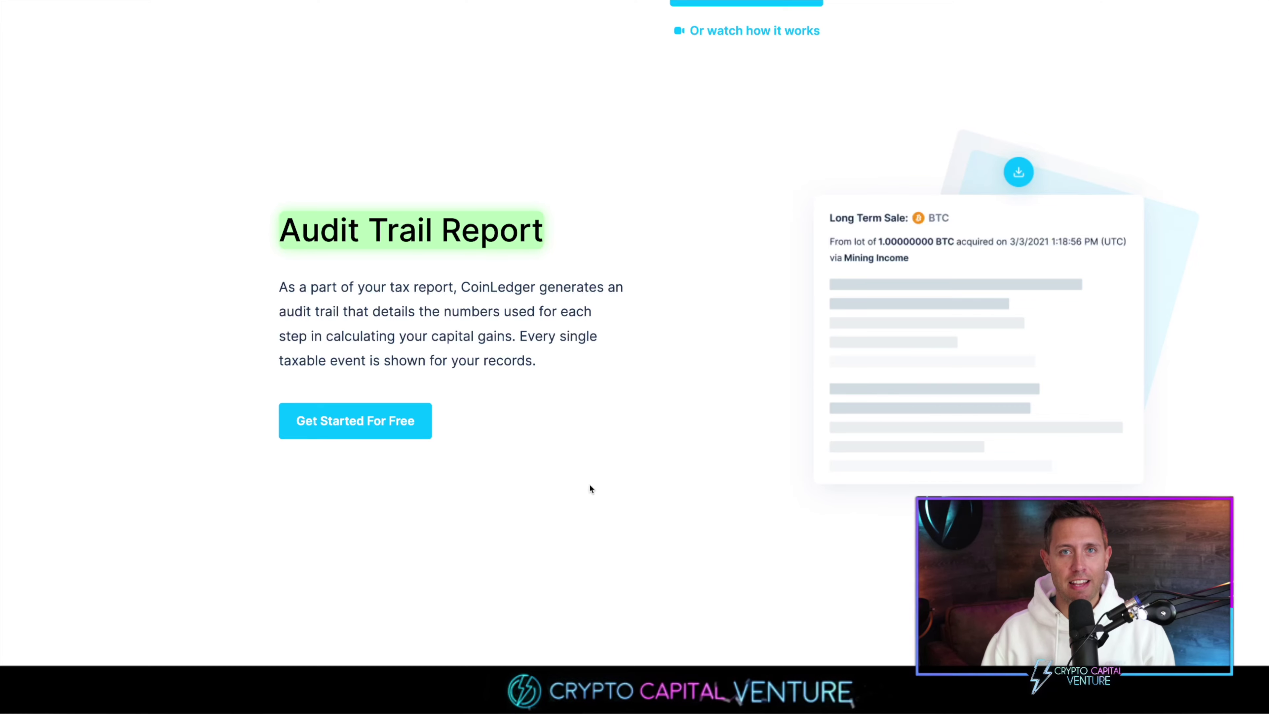
Step: Examine the IRS Form 8949 section, reading the sample form from its transaction rows down to the totals
{"action": "scroll", "coordinate": [590, 483], "scroll_direction": "down", "scroll_amount": 5}
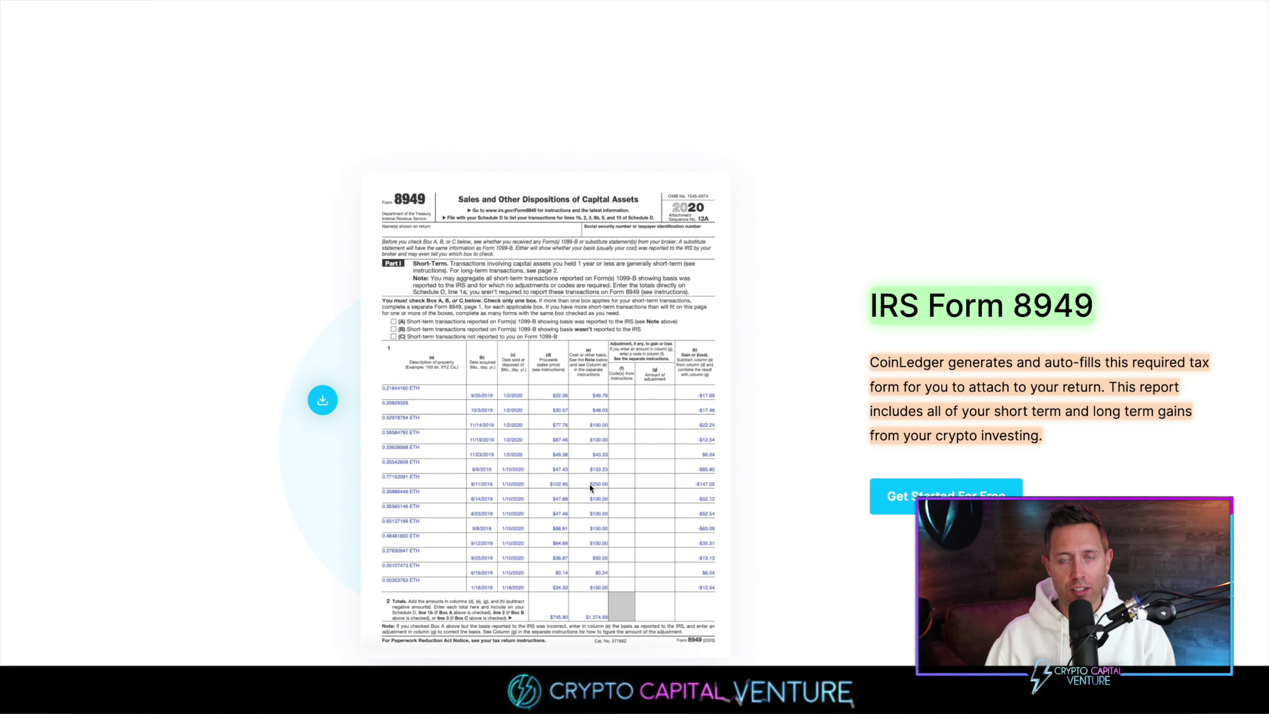
{"action": "scroll", "coordinate": [794, 479], "scroll_direction": "down", "scroll_amount": 2}
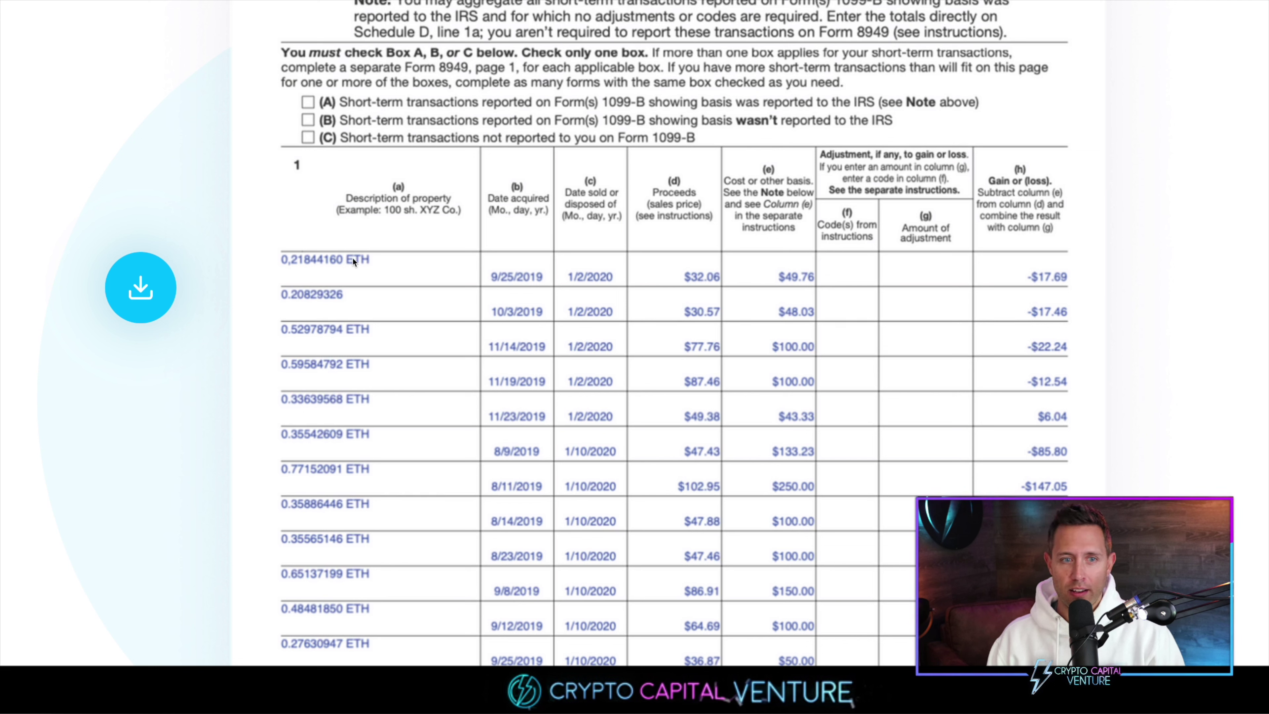
{"action": "scroll", "coordinate": [690, 313], "scroll_direction": "down", "scroll_amount": 3}
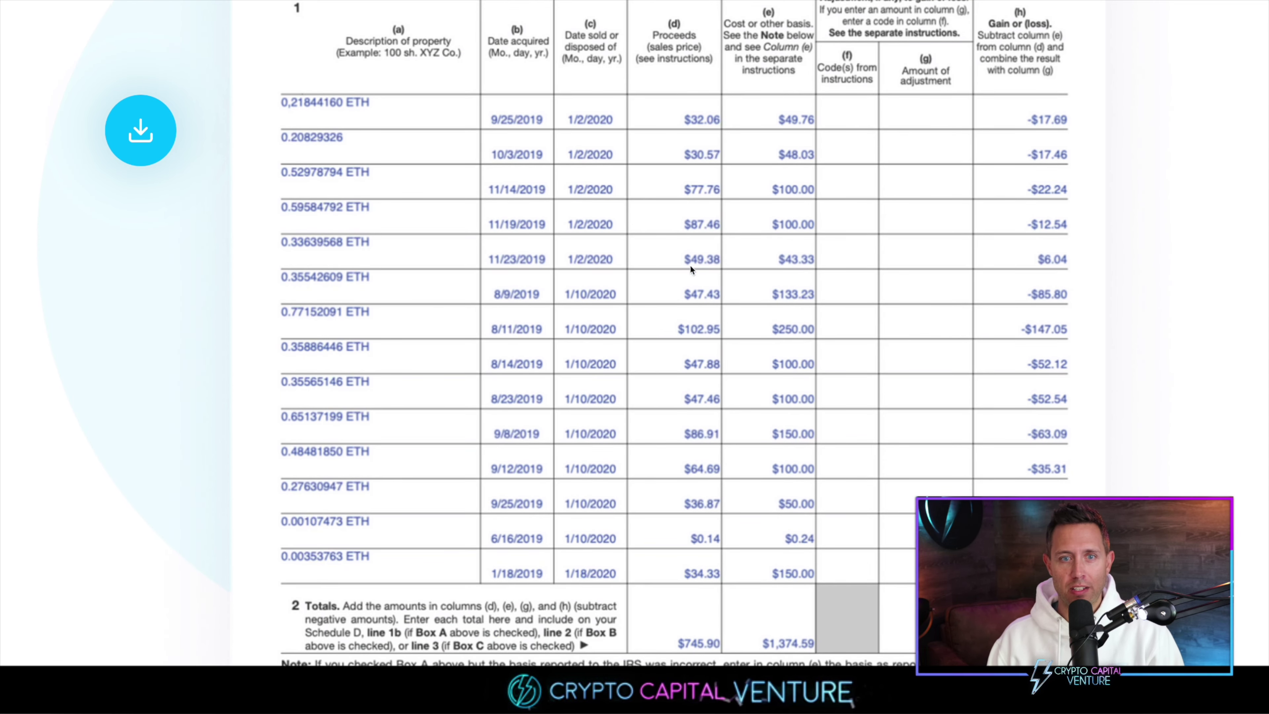
{"action": "scroll", "coordinate": [782, 380], "scroll_direction": "down", "scroll_amount": 1}
{"action": "scroll", "coordinate": [783, 381], "scroll_direction": "up", "scroll_amount": 2}
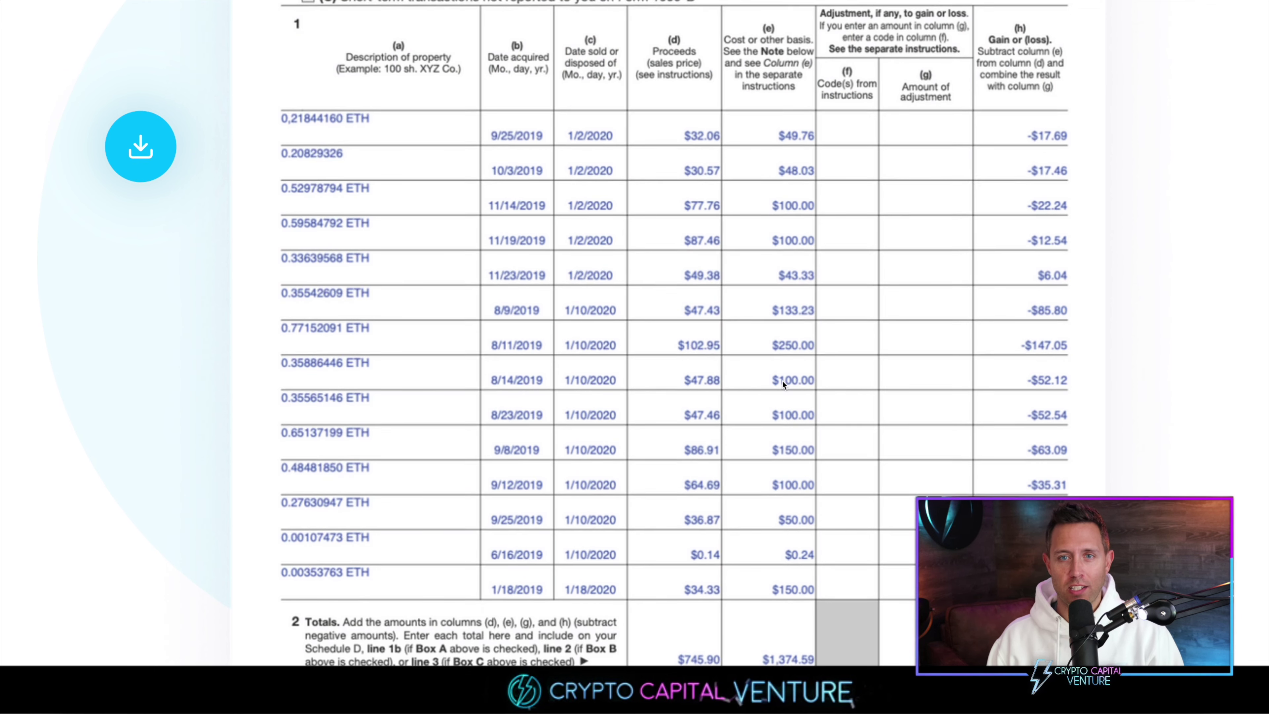
{"action": "scroll", "coordinate": [783, 381], "scroll_direction": "down", "scroll_amount": 4}
{"action": "scroll", "coordinate": [783, 381], "scroll_direction": "down", "scroll_amount": 1}
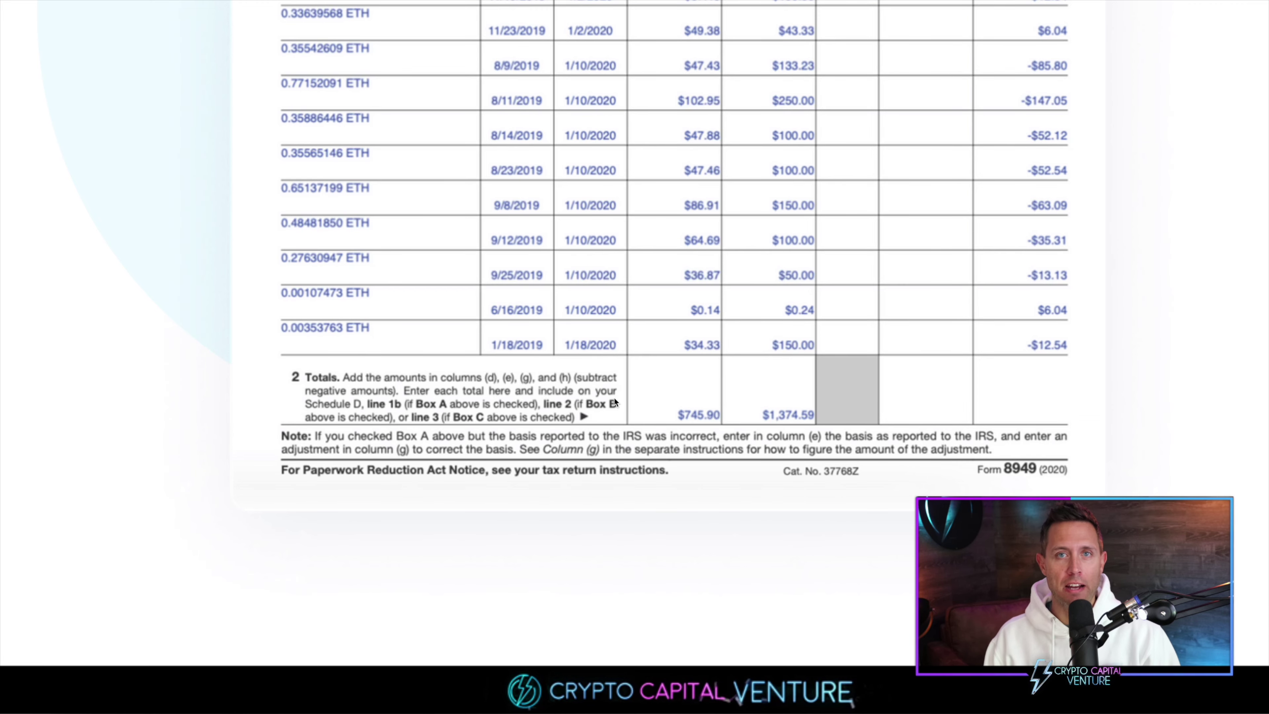
{"action": "scroll", "coordinate": [608, 400], "scroll_direction": "down", "scroll_amount": 5}
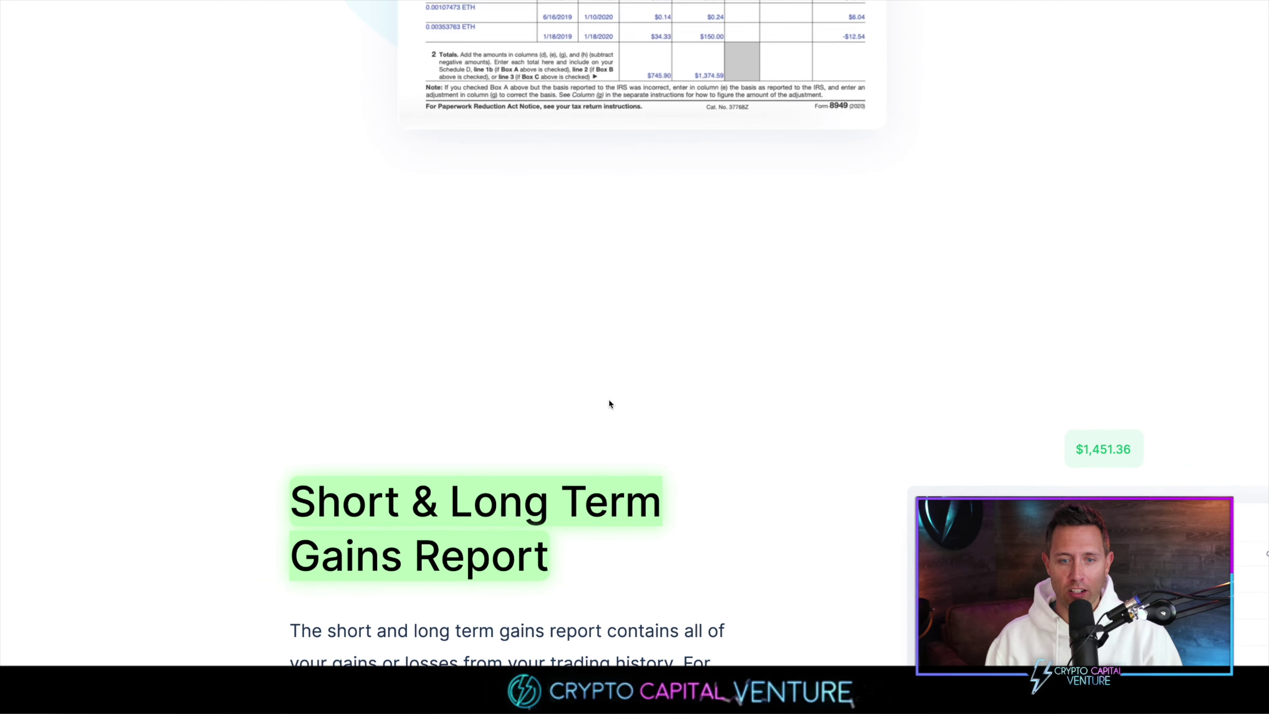
Step: Read the Cryptocurrency Income Report section, highlighting "Gifts, Mining, and Income", and the TurboTax Direct Import section
{"action": "scroll", "coordinate": [609, 400], "scroll_direction": "down", "scroll_amount": 15}
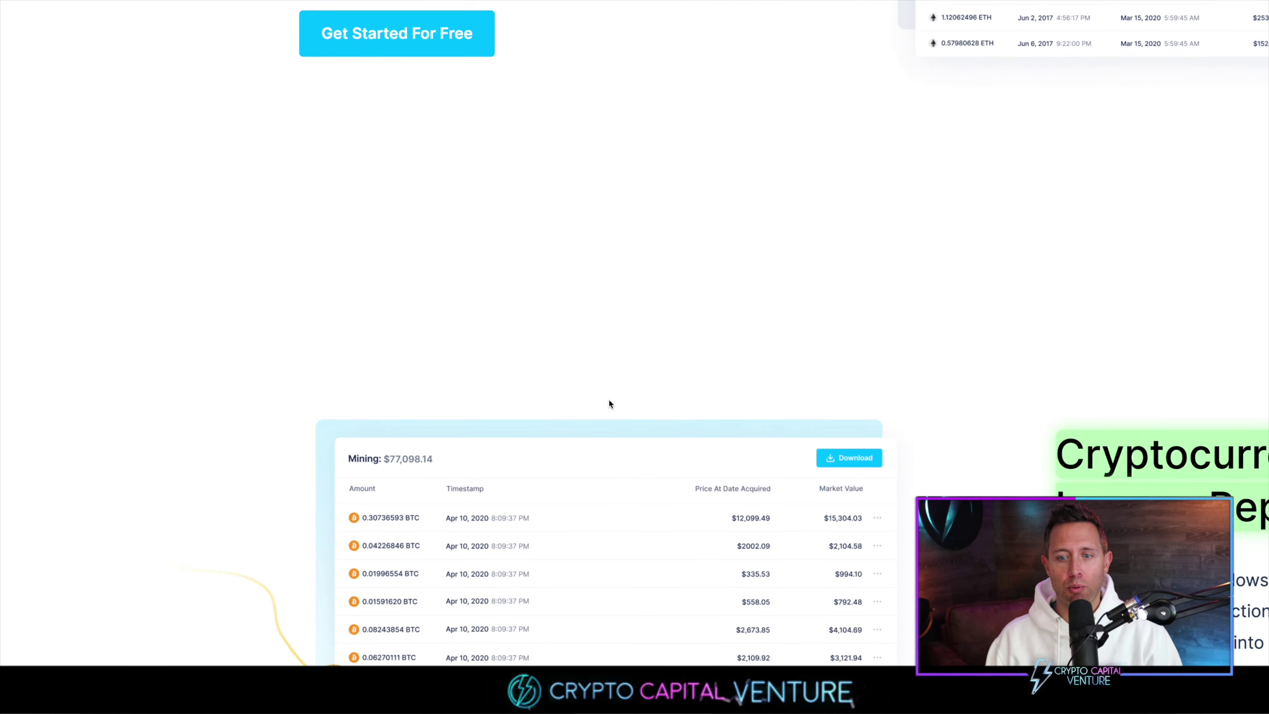
{"action": "scroll", "coordinate": [608, 400], "scroll_direction": "right", "scroll_amount": 3}
{"action": "scroll", "coordinate": [608, 401], "scroll_direction": "down", "scroll_amount": 4}
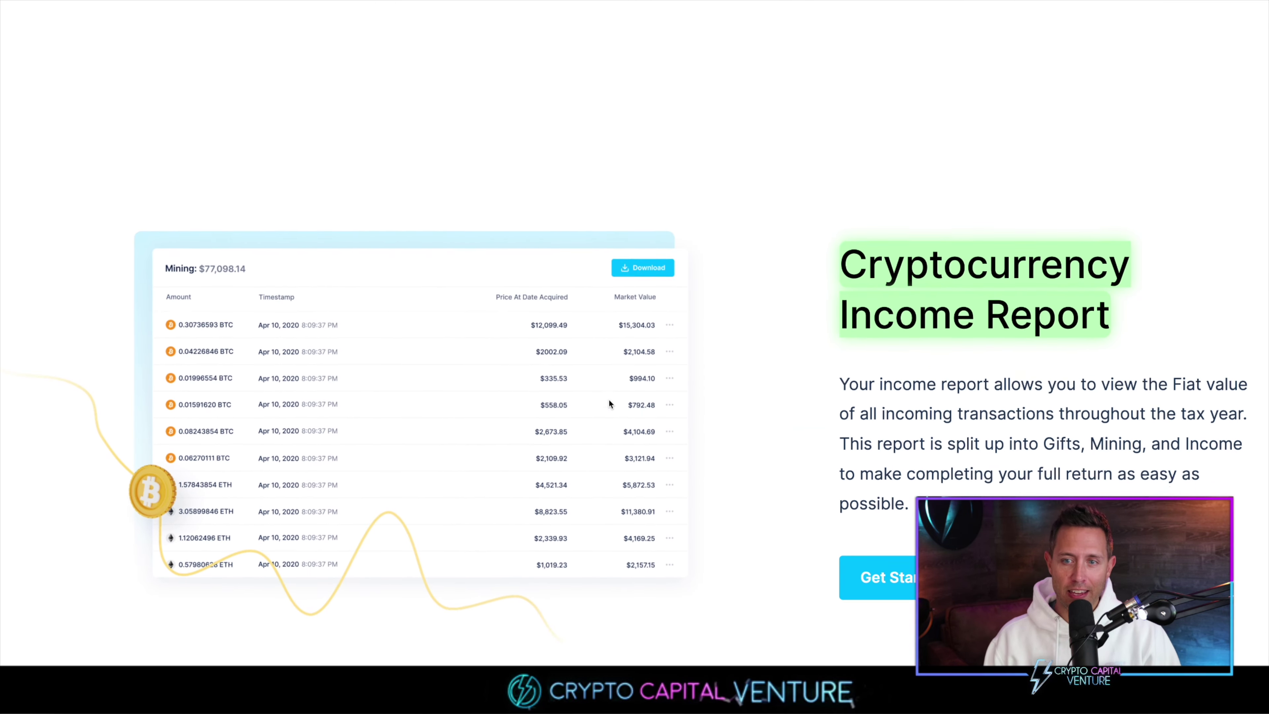
{"action": "left_click_drag", "start_coordinate": [1039, 429], "coordinate": [1242, 430]}
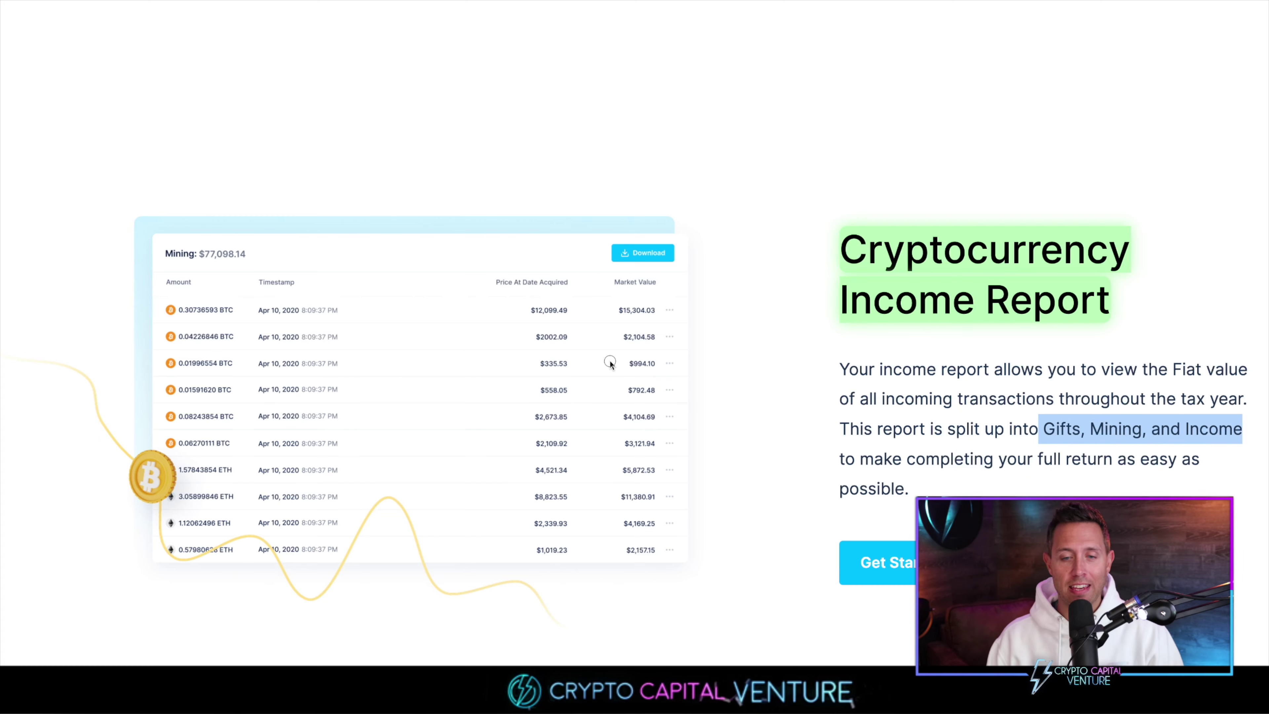
{"action": "scroll", "coordinate": [610, 360], "scroll_direction": "down", "scroll_amount": 4}
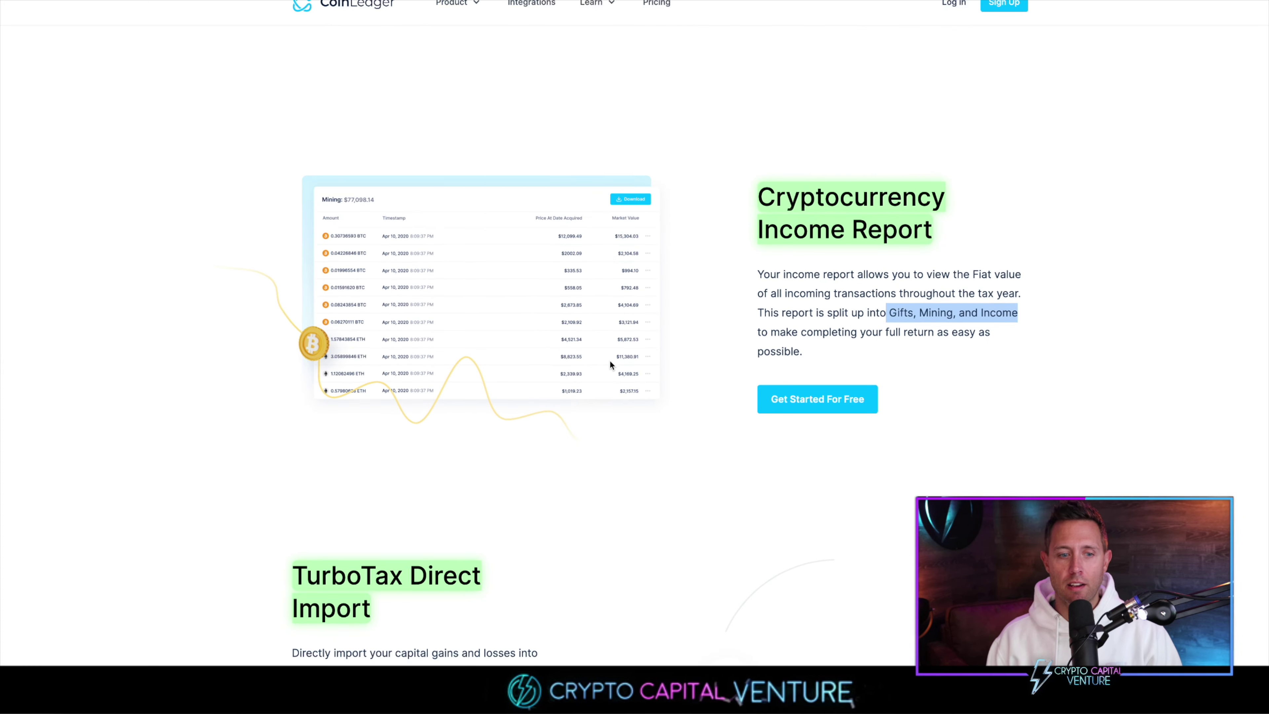
{"action": "scroll", "coordinate": [609, 360], "scroll_direction": "down", "scroll_amount": 3}
{"action": "left_click_drag", "start_coordinate": [356, 389], "coordinate": [360, 295]}
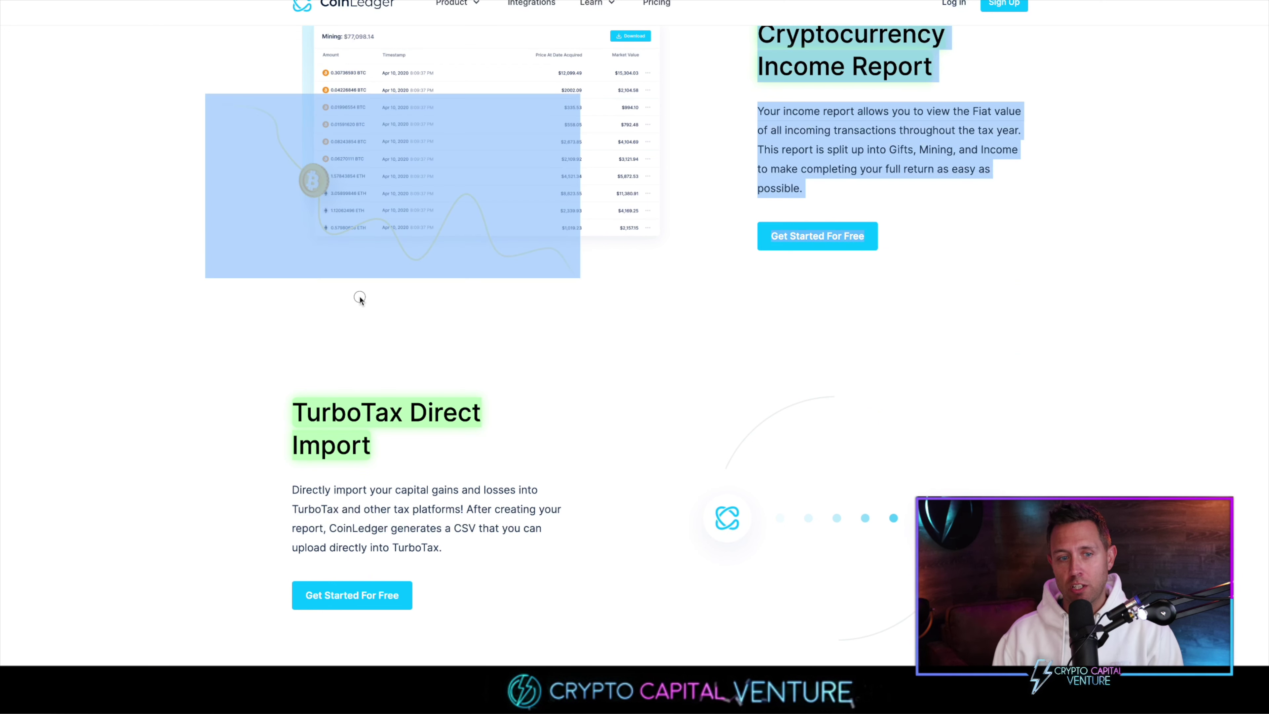
{"action": "left_click", "coordinate": [361, 295]}
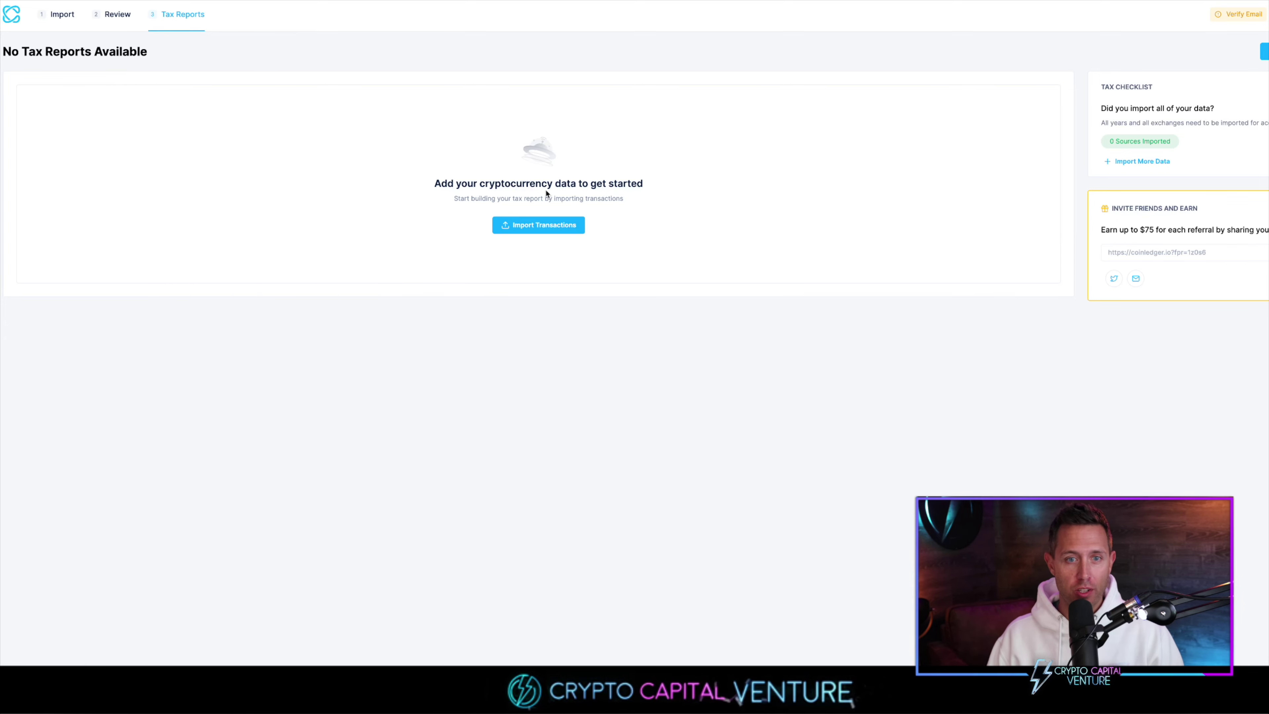
Step: Add Coinbase Pro as an import account from the list of supported exchanges and platforms
{"action": "left_click", "coordinate": [72, 18]}
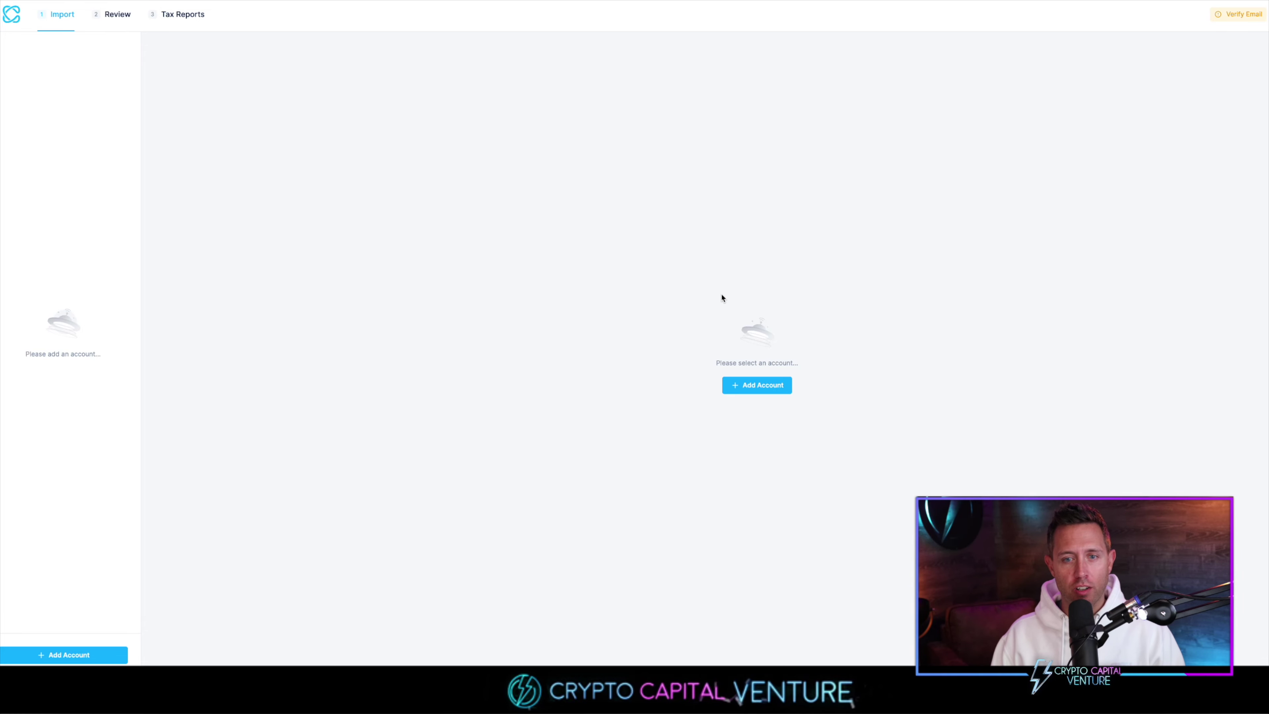
{"action": "left_click", "coordinate": [751, 391]}
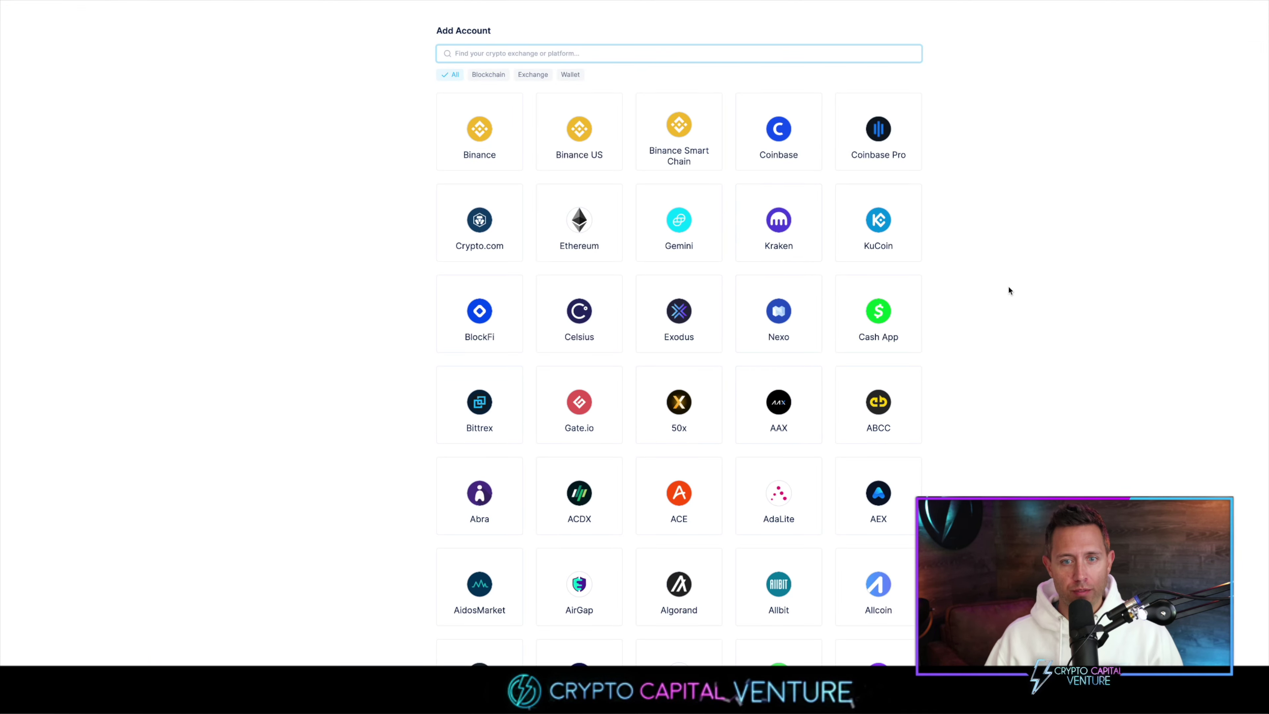
{"action": "scroll", "coordinate": [790, 433], "scroll_direction": "down", "scroll_amount": 15}
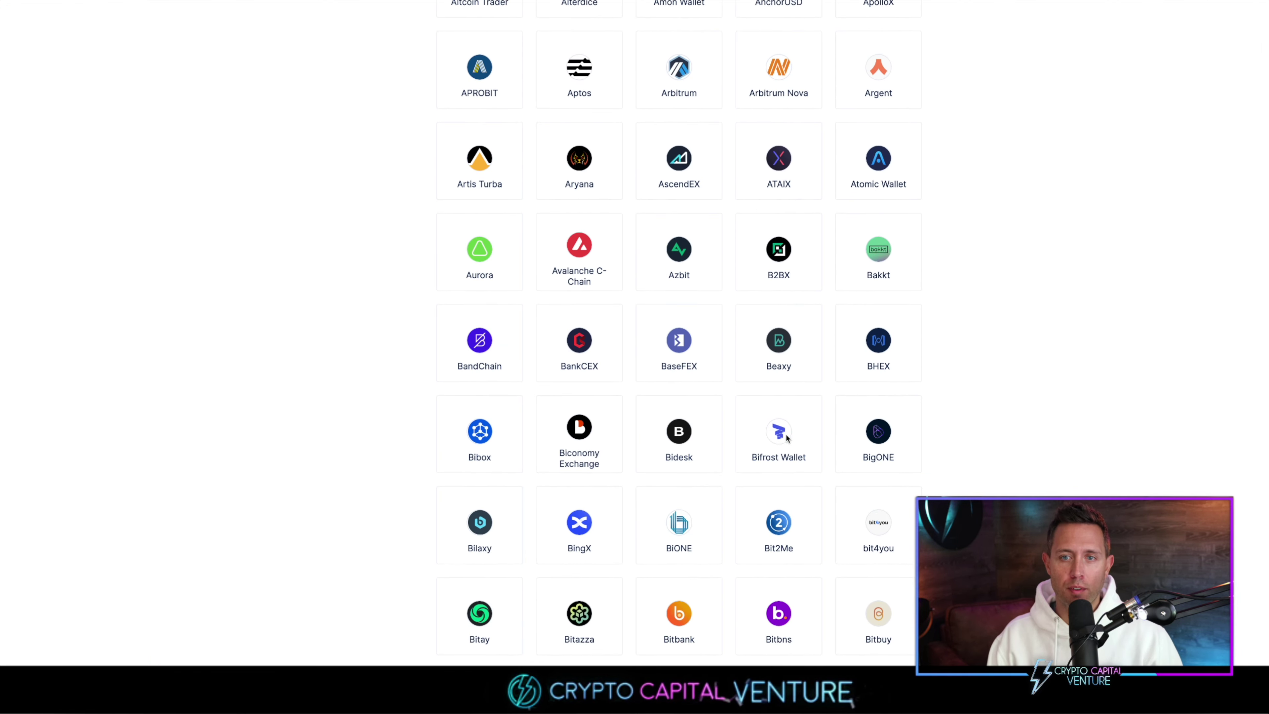
{"action": "scroll", "coordinate": [787, 436], "scroll_direction": "down", "scroll_amount": 20}
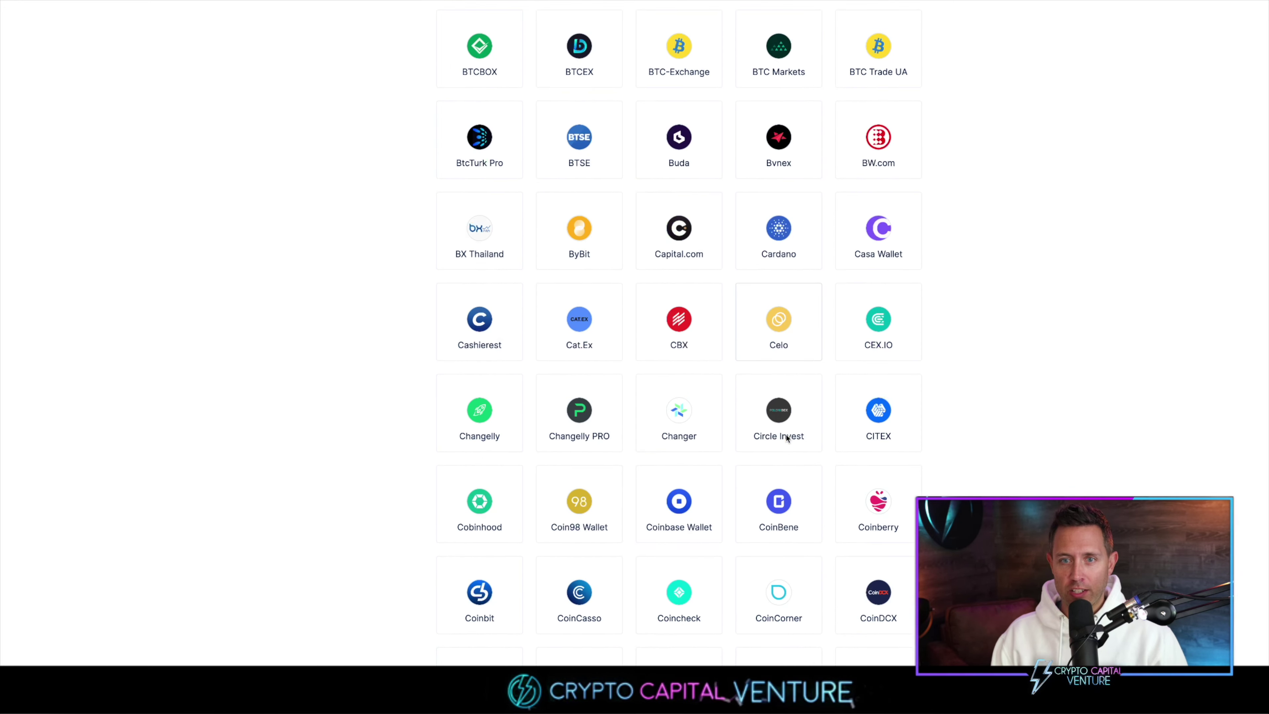
{"action": "scroll", "coordinate": [786, 435], "scroll_direction": "down", "scroll_amount": 8}
{"action": "scroll", "coordinate": [786, 435], "scroll_direction": "up", "scroll_amount": 20}
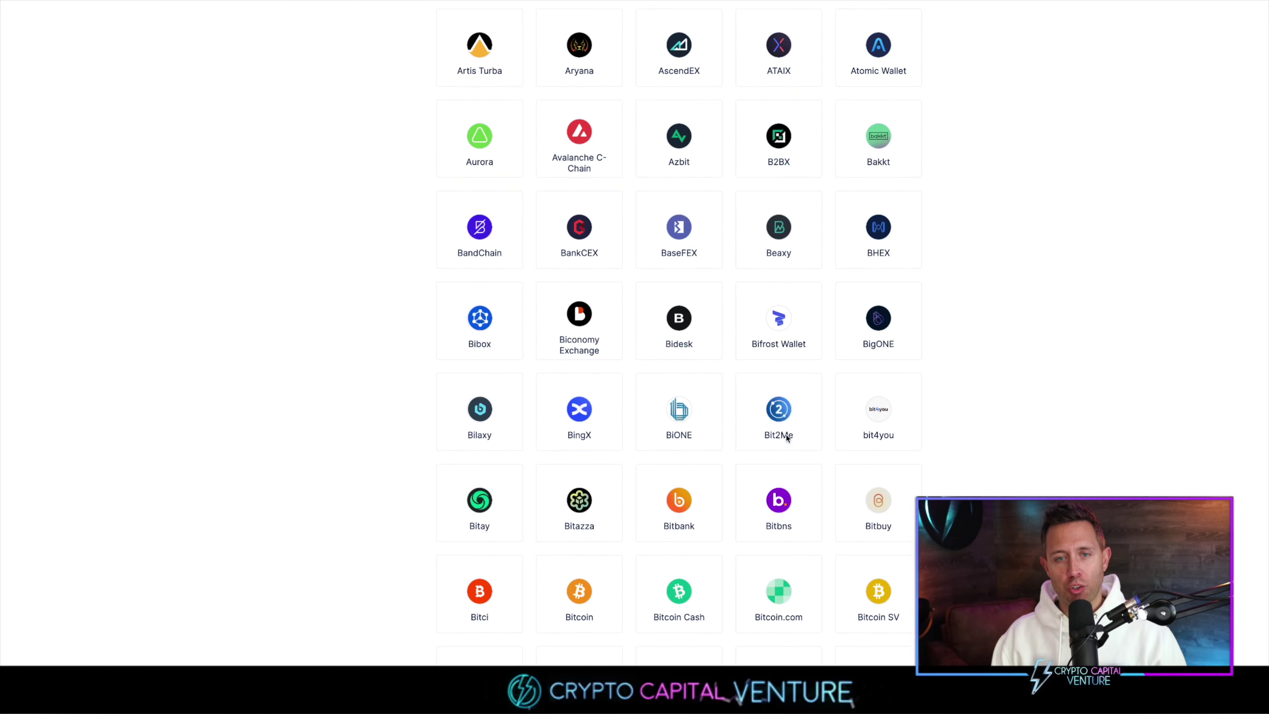
{"action": "scroll", "coordinate": [786, 438], "scroll_direction": "up", "scroll_amount": 3}
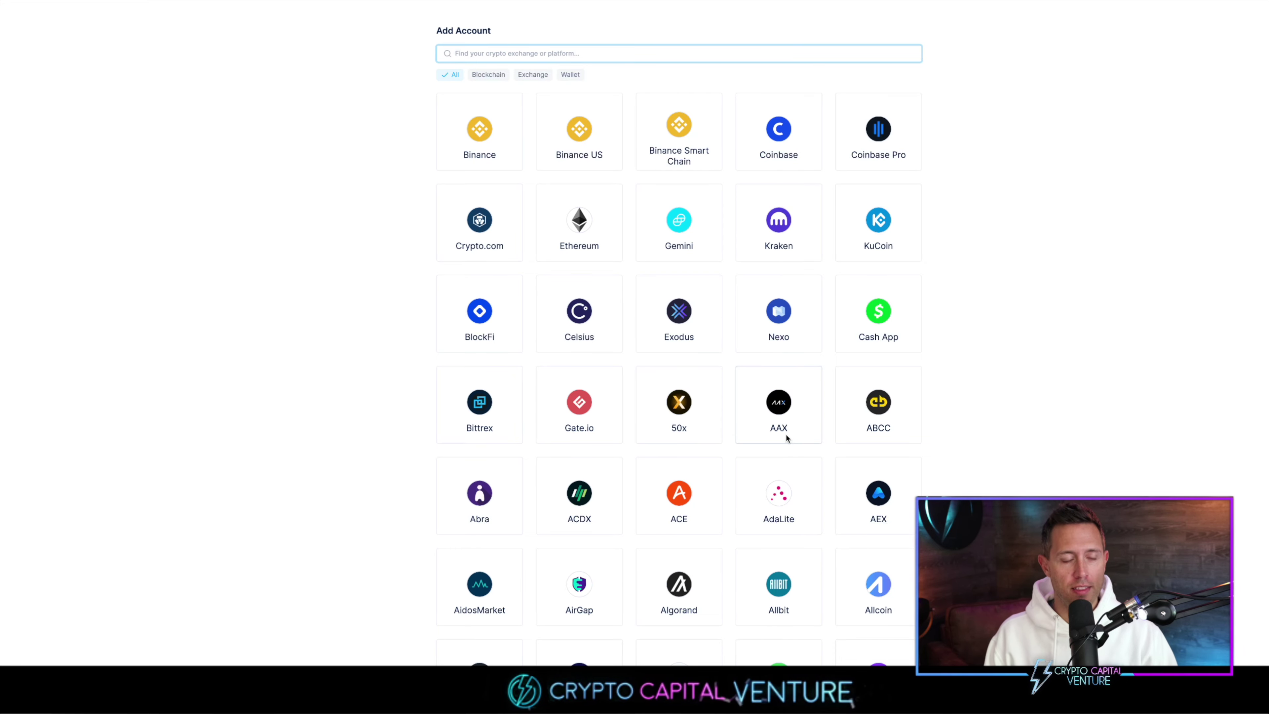
{"action": "left_click", "coordinate": [907, 141]}
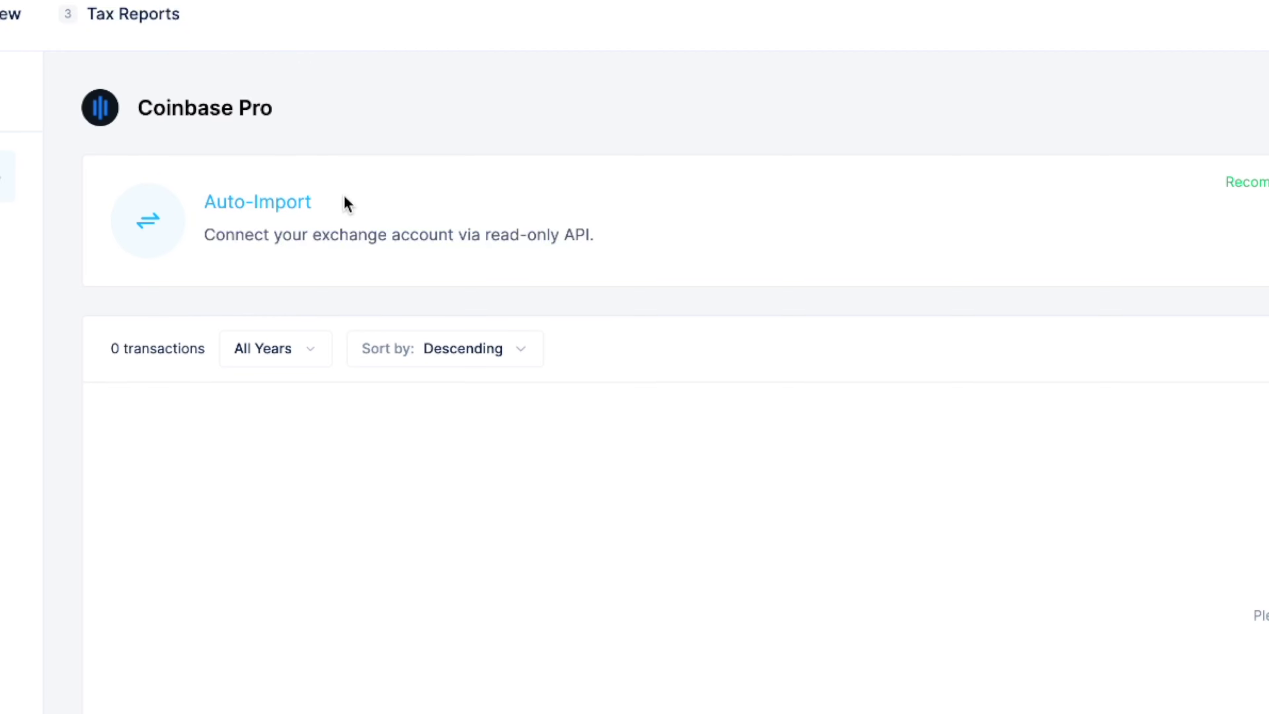
Step: Auto-import the Coinbase Pro transactions through the read-only API with the API credentials, consulting the API Import Guide, and accept the import
{"action": "left_click_drag", "start_coordinate": [206, 237], "coordinate": [478, 261]}
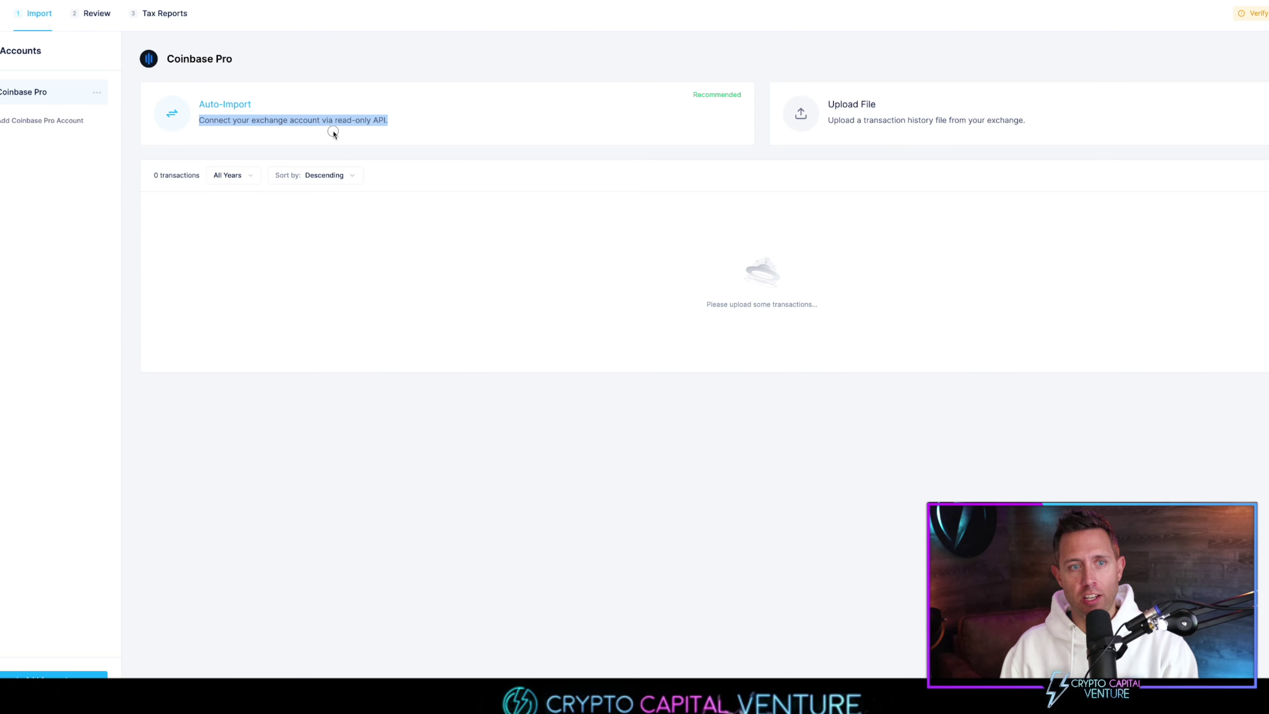
{"action": "left_click", "coordinate": [383, 123]}
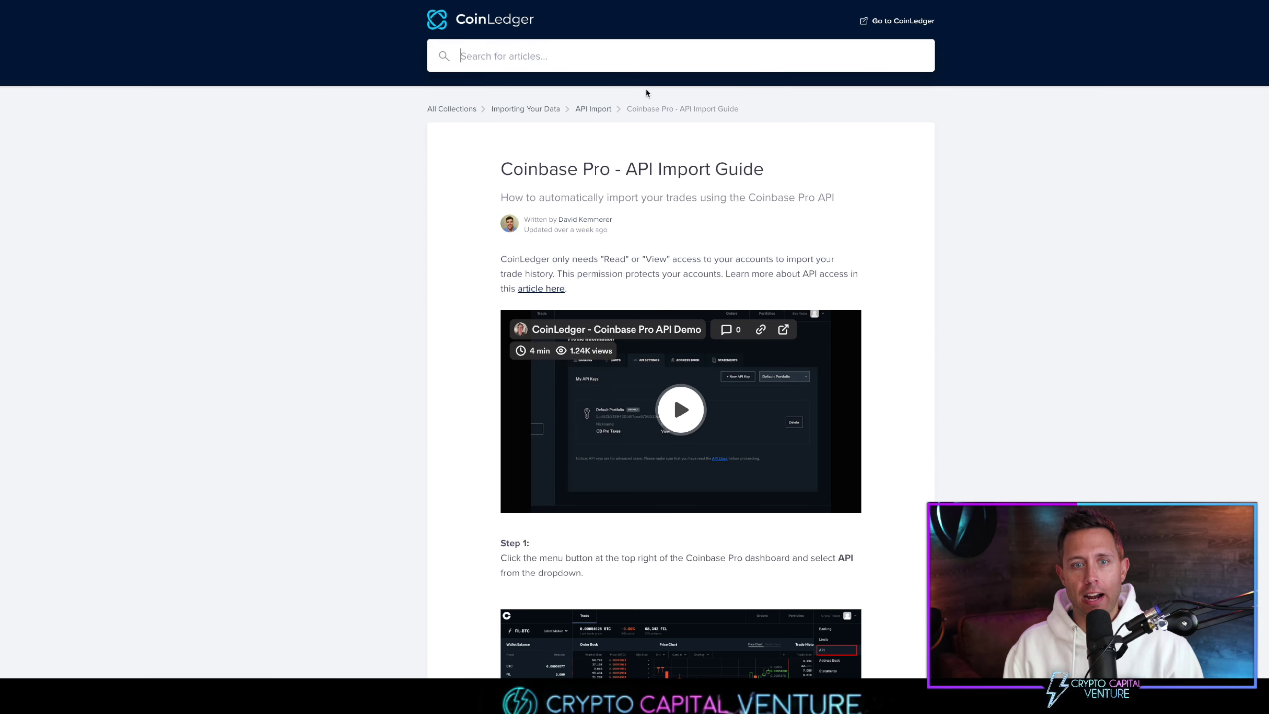
{"action": "scroll", "coordinate": [687, 270], "scroll_direction": "down", "scroll_amount": 3}
{"action": "scroll", "coordinate": [687, 270], "scroll_direction": "down", "scroll_amount": 6}
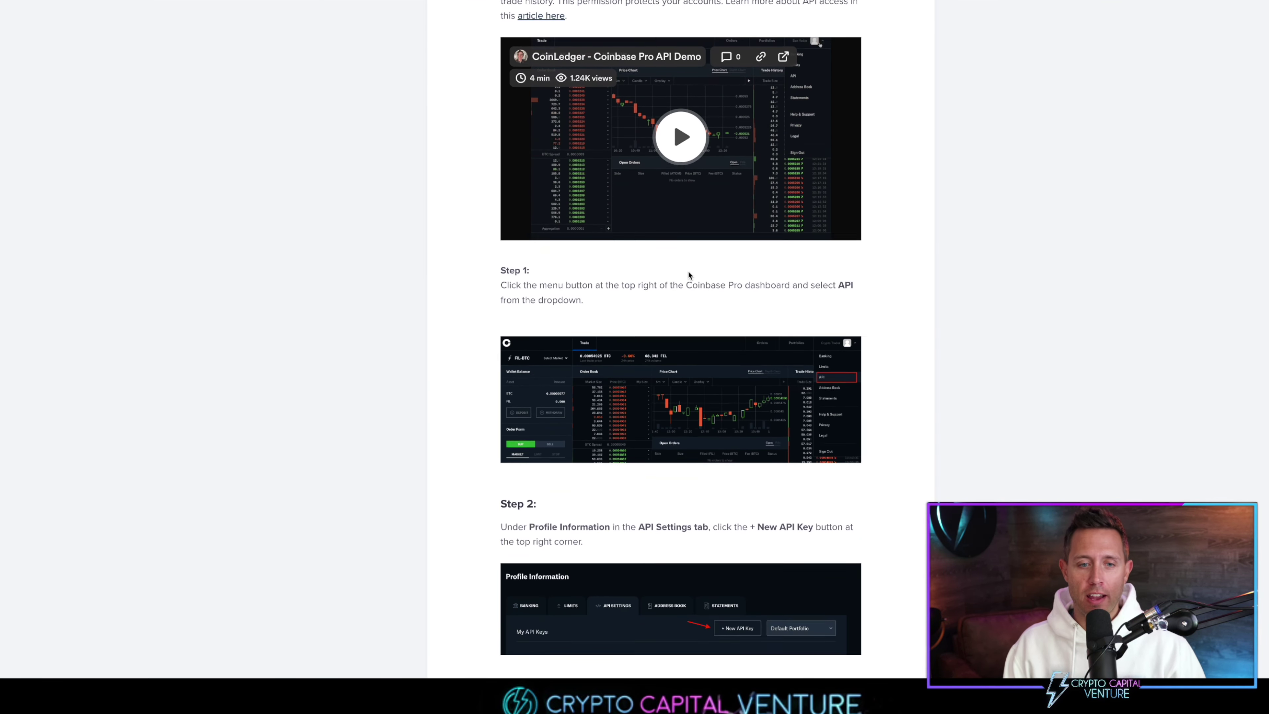
{"action": "scroll", "coordinate": [687, 270], "scroll_direction": "up", "scroll_amount": 10}
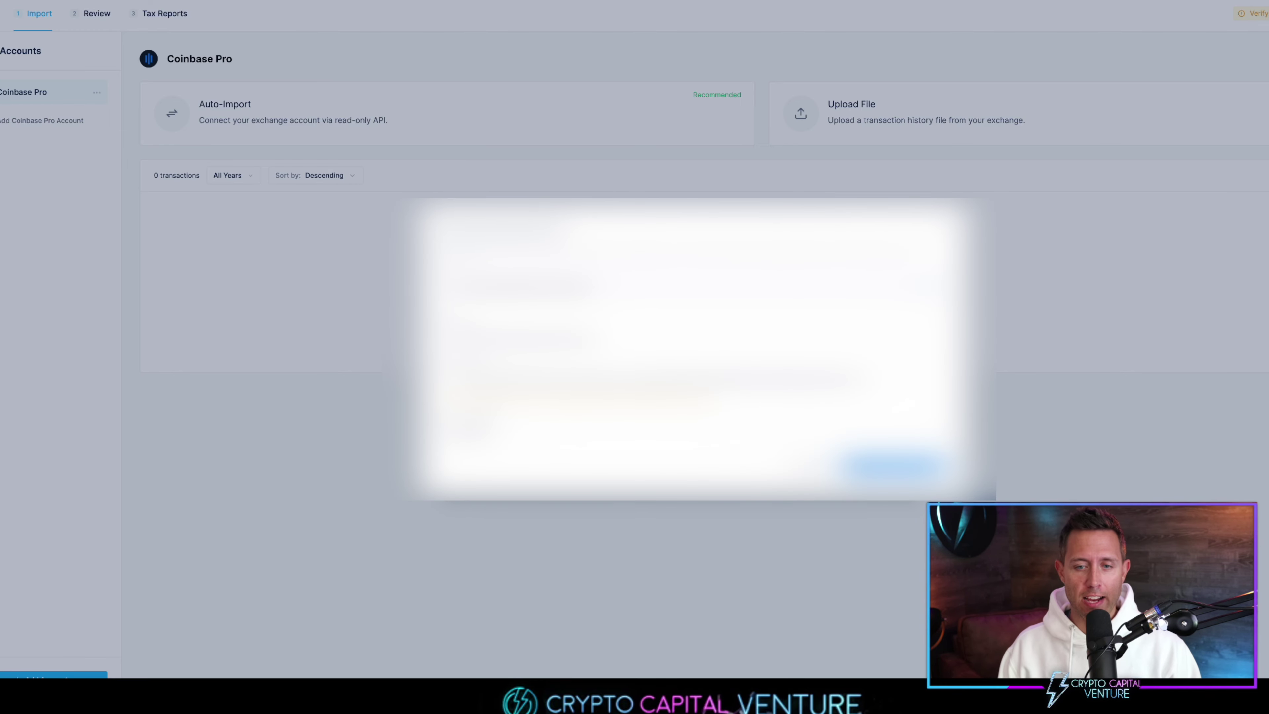
{"action": "left_click", "coordinate": [889, 466]}
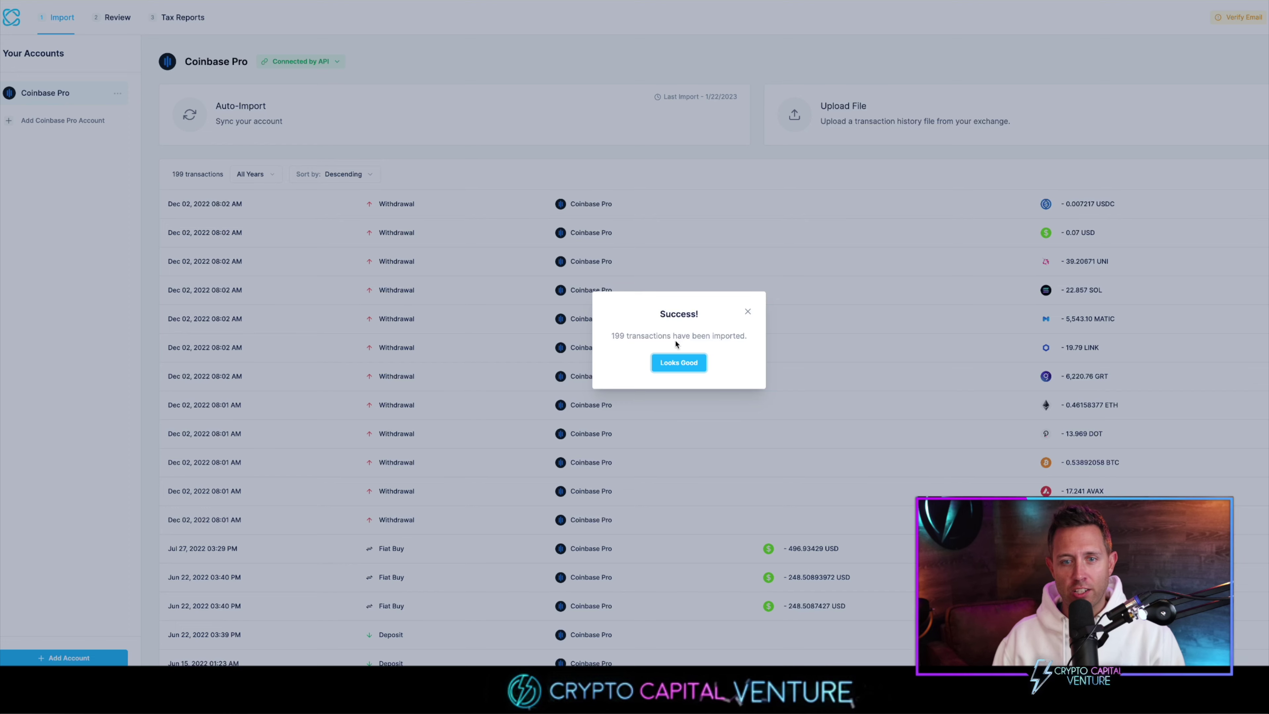
{"action": "left_click", "coordinate": [671, 364]}
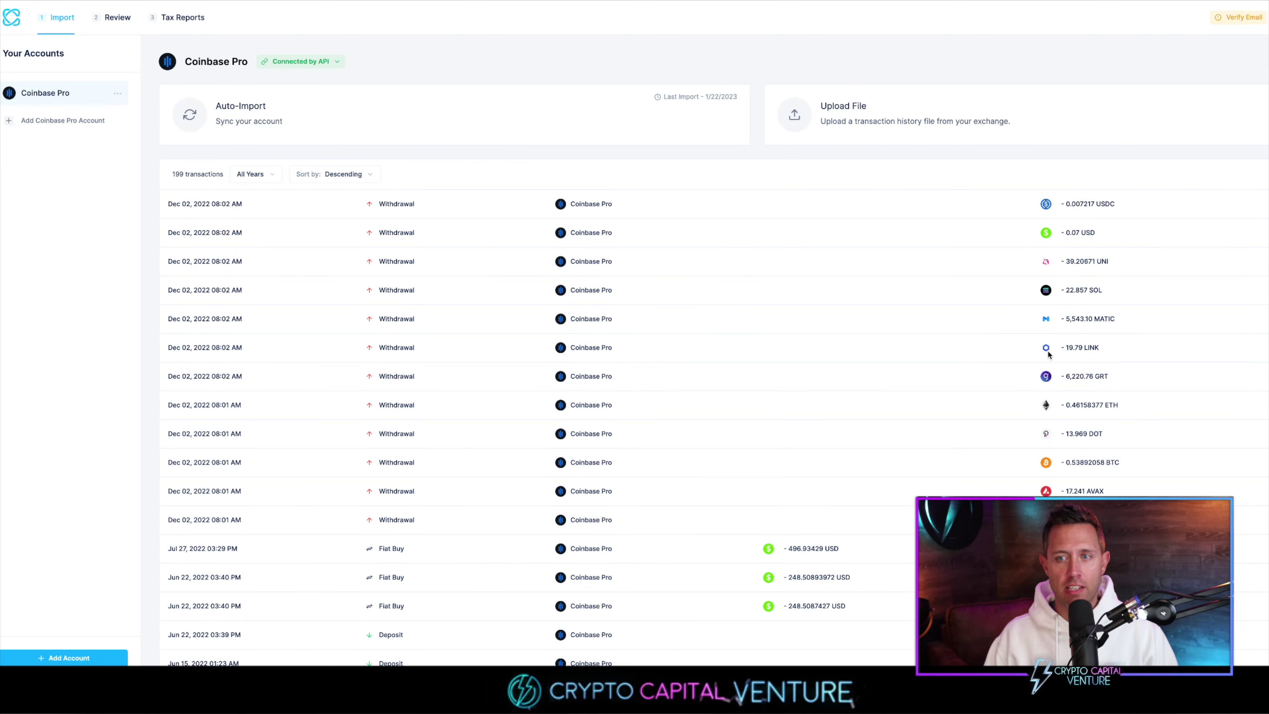
Step: Review the imported Coinbase Pro transaction history from the newest entries back to the 2021 ones
{"action": "scroll", "coordinate": [1048, 354], "scroll_direction": "down", "scroll_amount": 3}
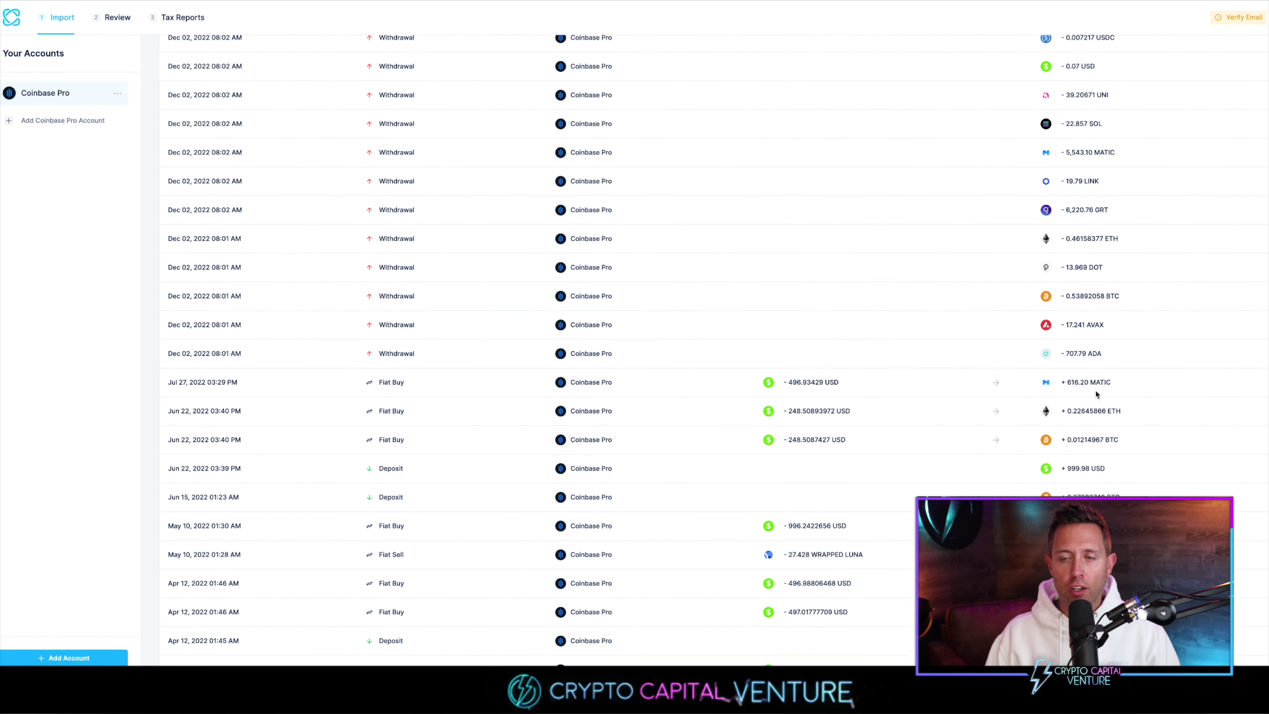
{"action": "scroll", "coordinate": [1096, 394], "scroll_direction": "down", "scroll_amount": 3}
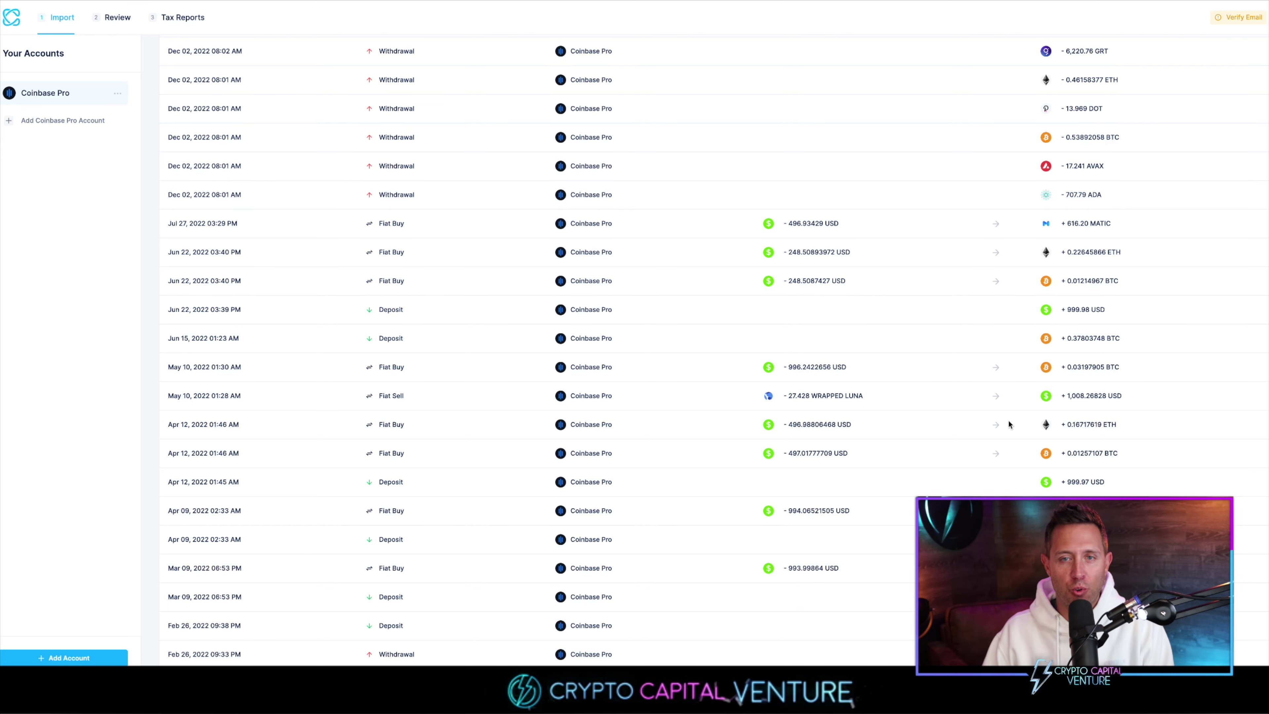
{"action": "scroll", "coordinate": [1008, 425], "scroll_direction": "down", "scroll_amount": 12}
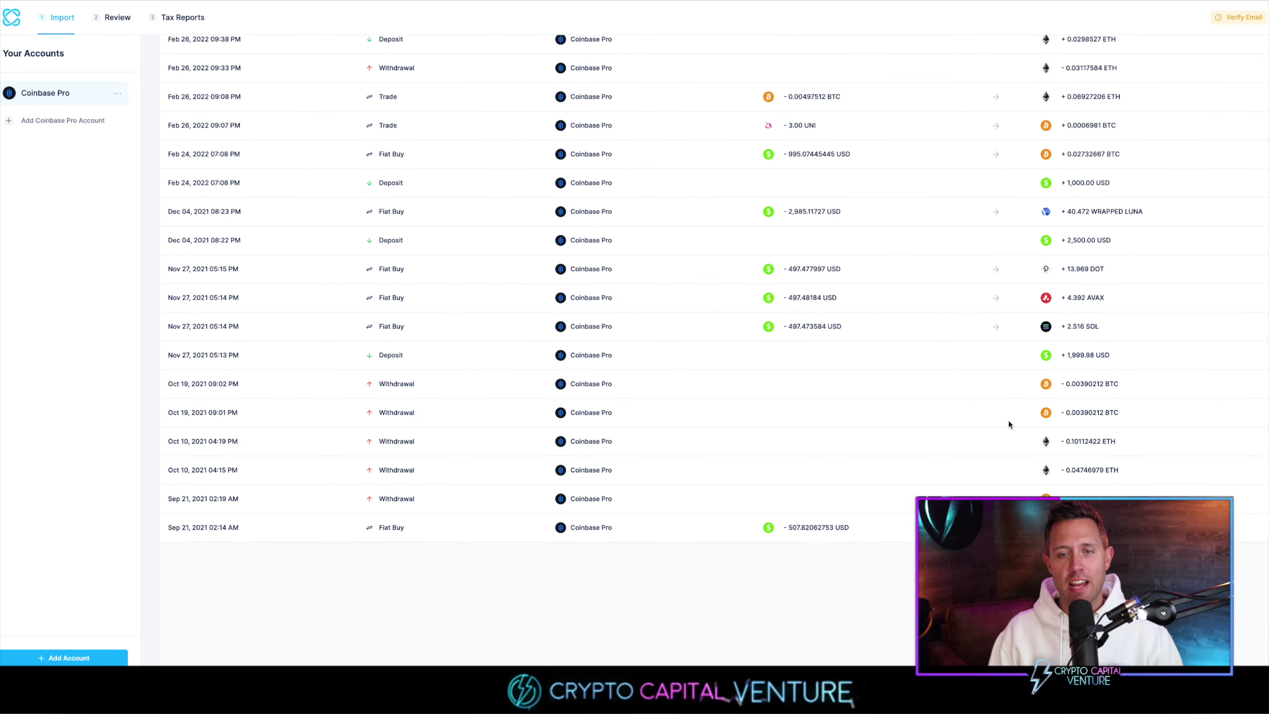
{"action": "scroll", "coordinate": [1009, 424], "scroll_direction": "down", "scroll_amount": 4}
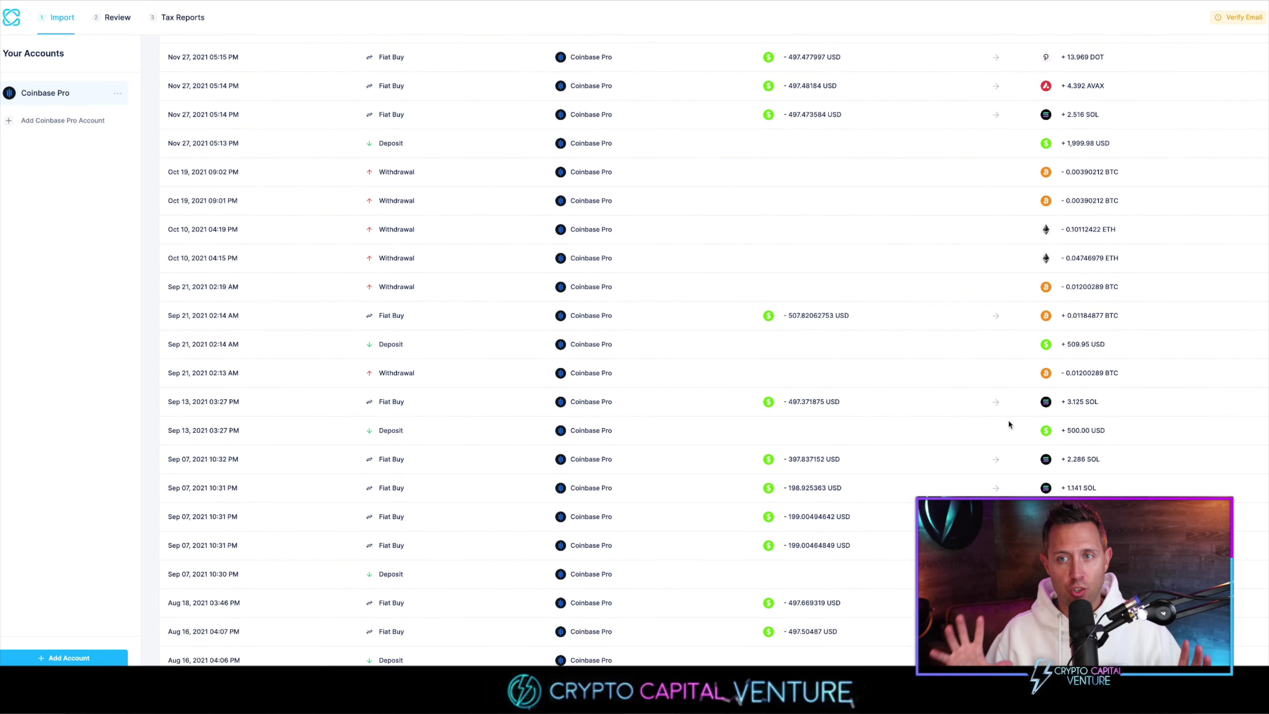
{"action": "scroll", "coordinate": [634, 431], "scroll_direction": "down", "scroll_amount": 1}
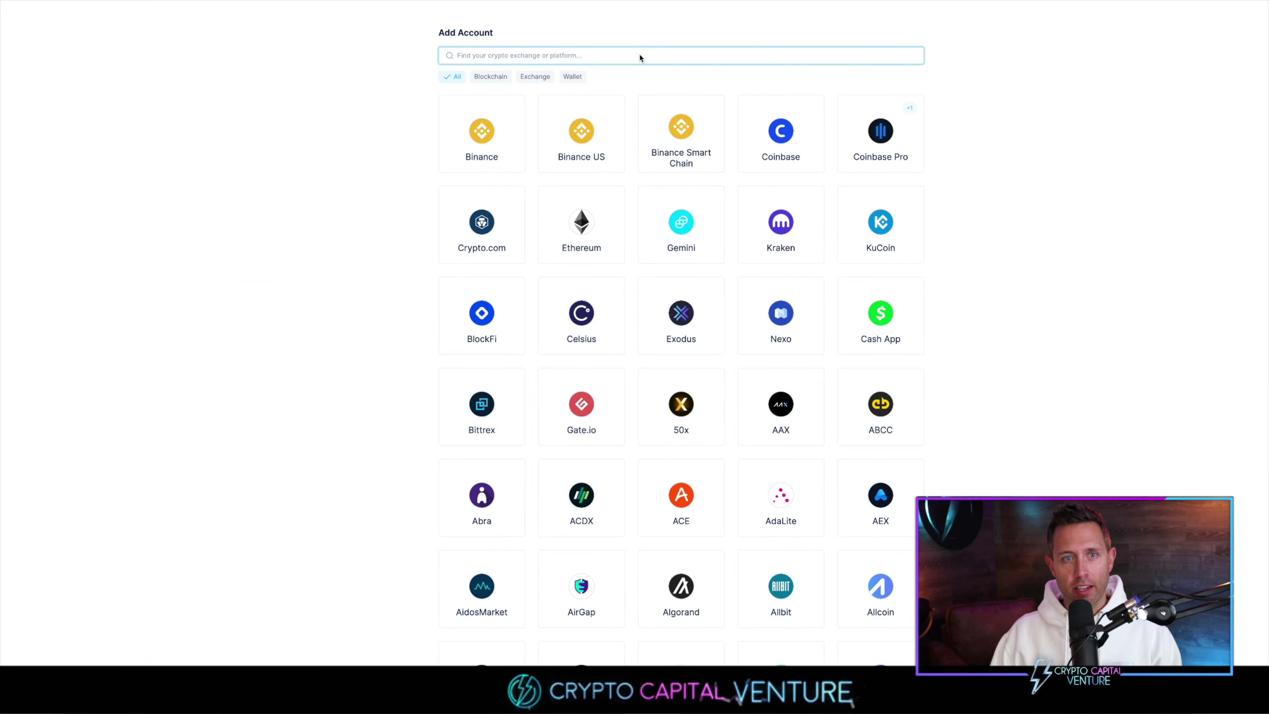
Step: Find MetaMask with the search "meta", add it as an account, and sync its Ethereum transactions from the public wallet address
{"action": "type", "text": "meta"}
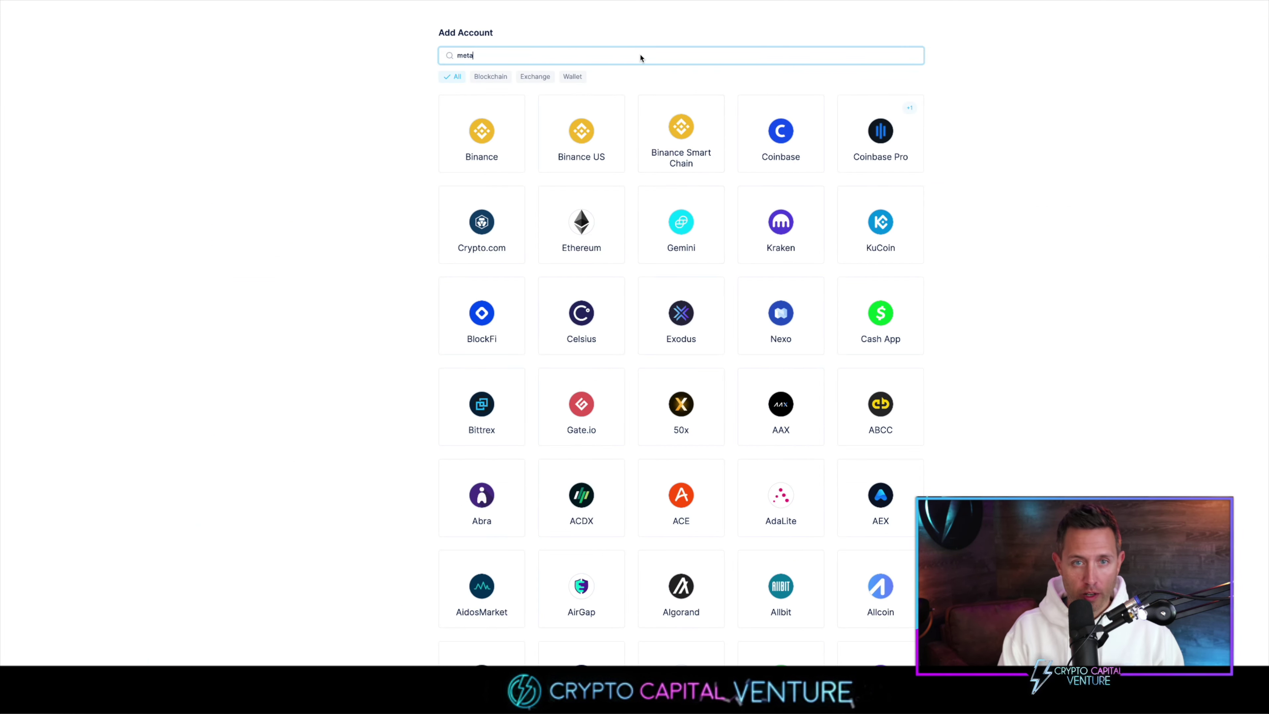
{"action": "left_click", "coordinate": [661, 136]}
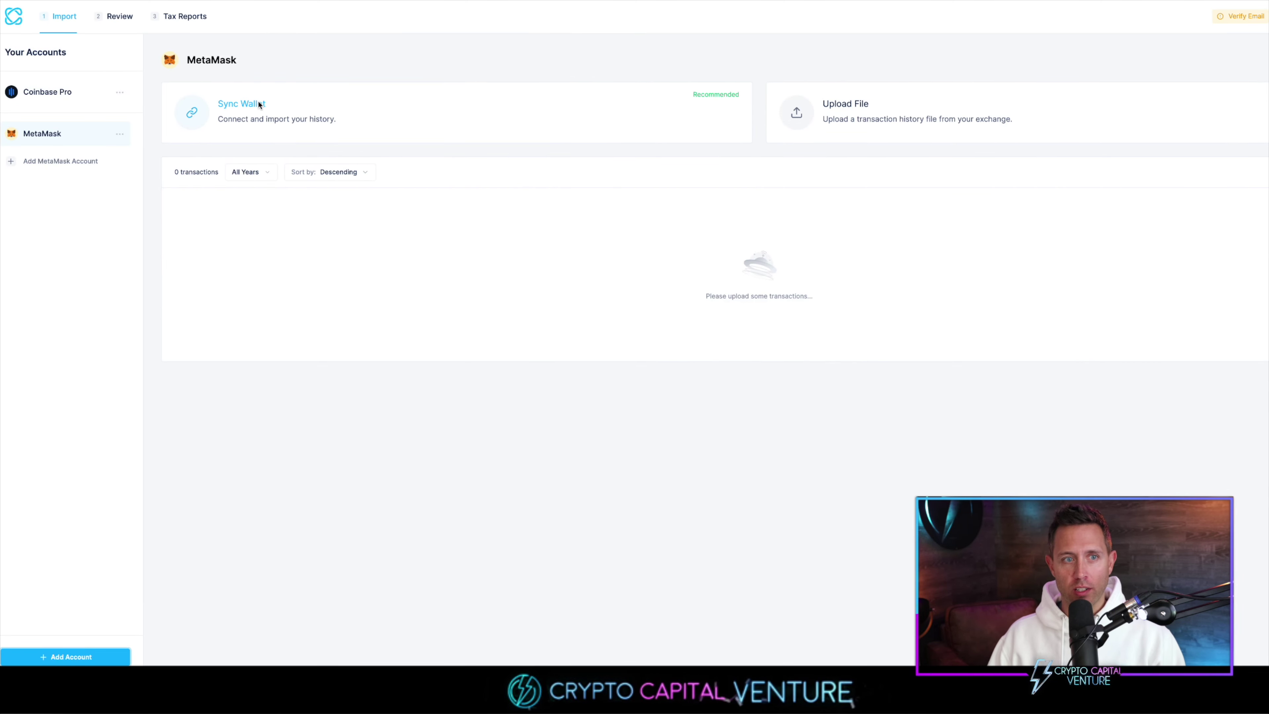
{"action": "left_click", "coordinate": [294, 115]}
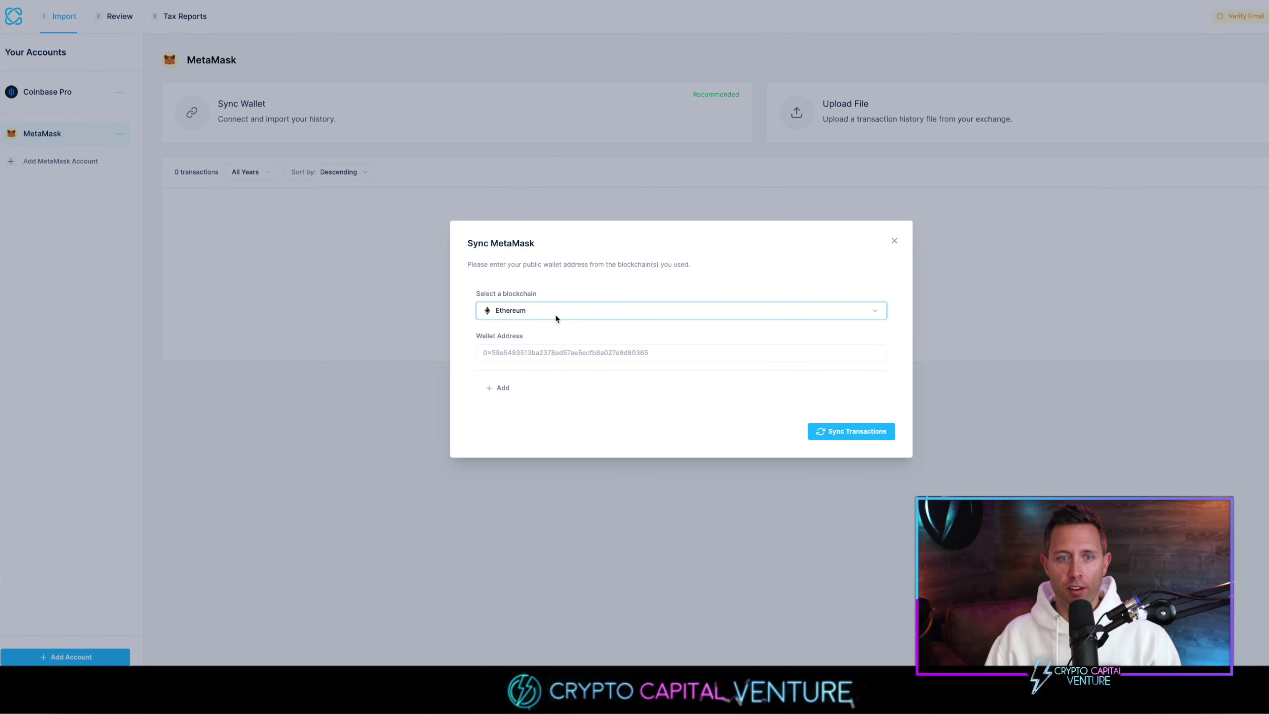
{"action": "left_click", "coordinate": [558, 355]}
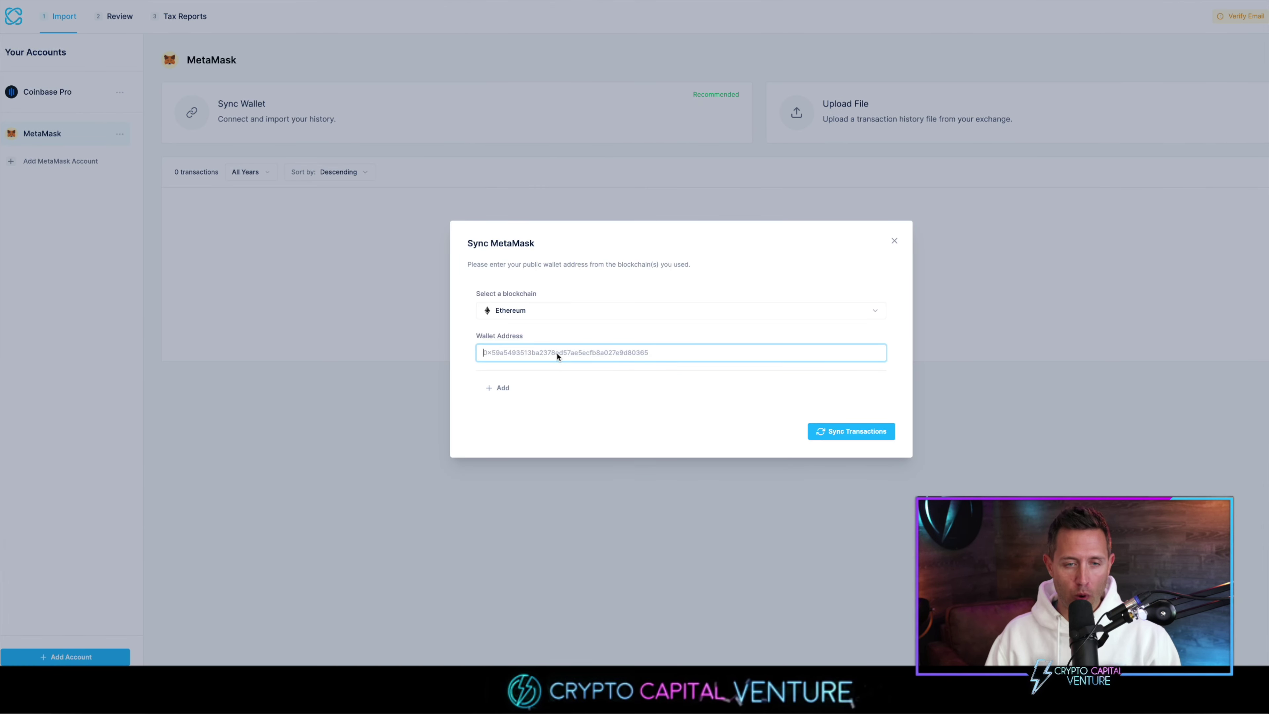
{"action": "left_click", "coordinate": [840, 432]}
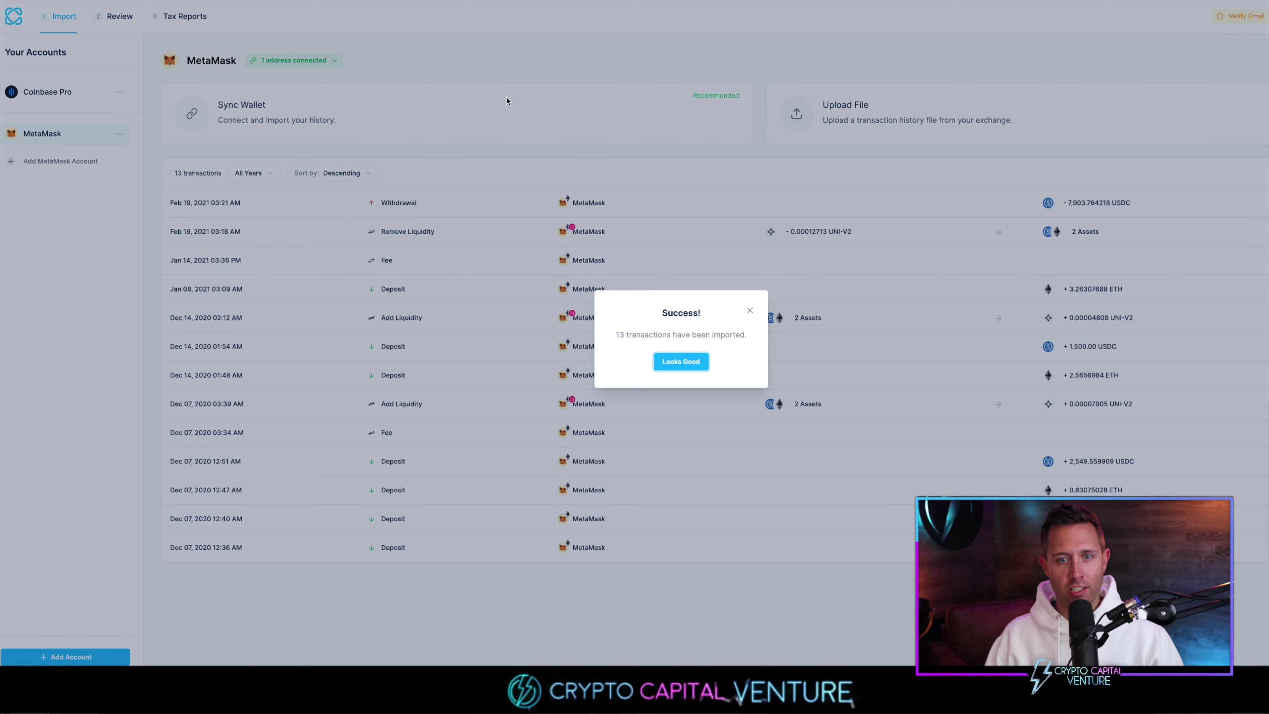
Step: Accept the MetaMask import and add Coinbase as another import account
{"action": "left_click", "coordinate": [661, 367]}
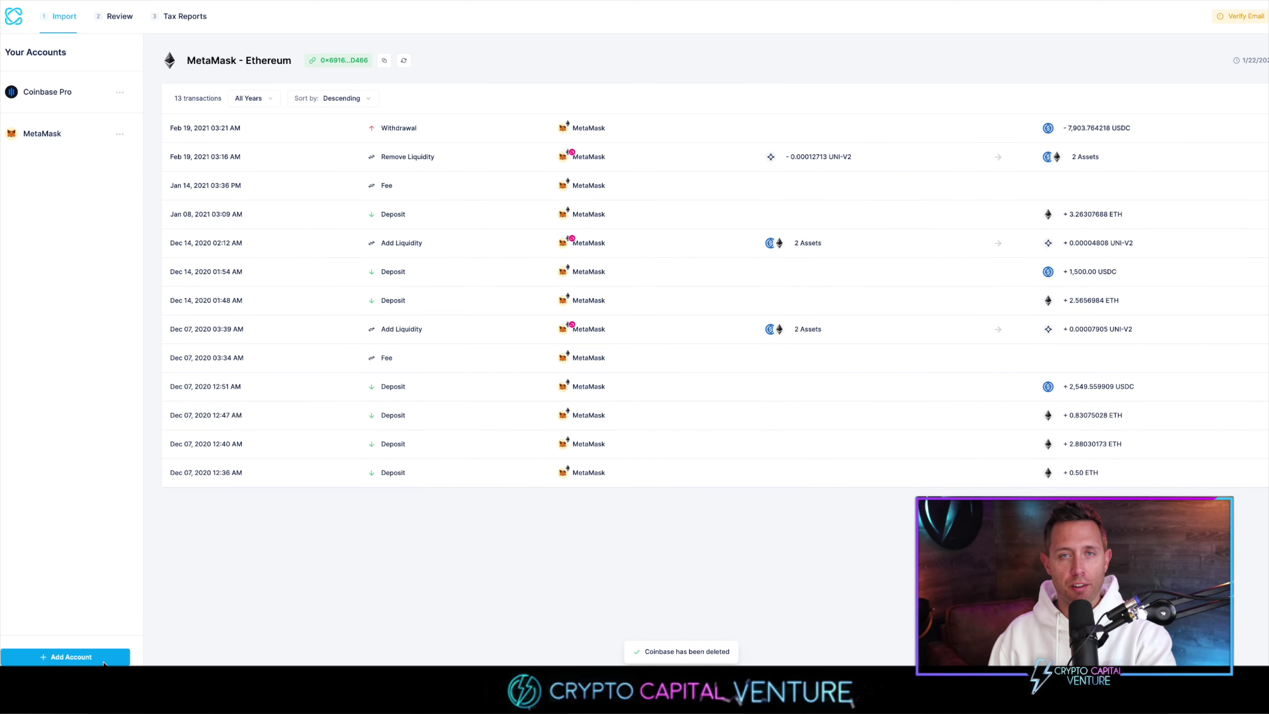
{"action": "left_click", "coordinate": [106, 660]}
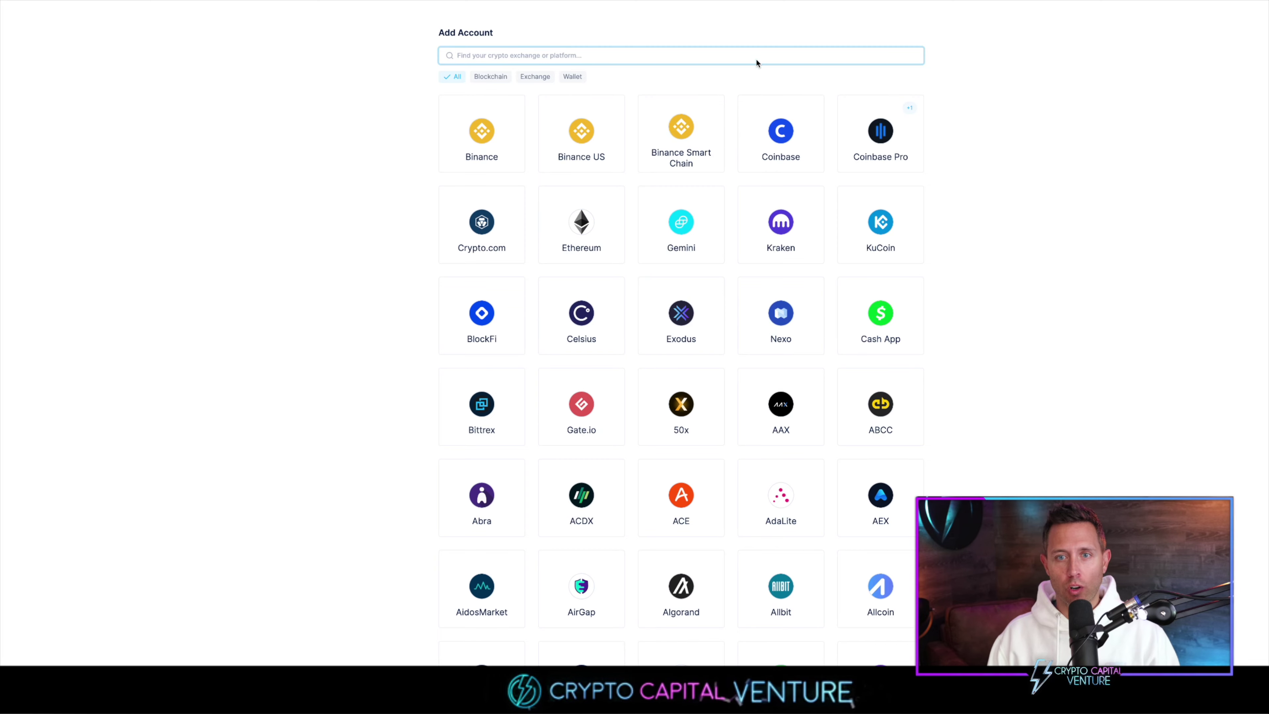
{"action": "left_click", "coordinate": [778, 135]}
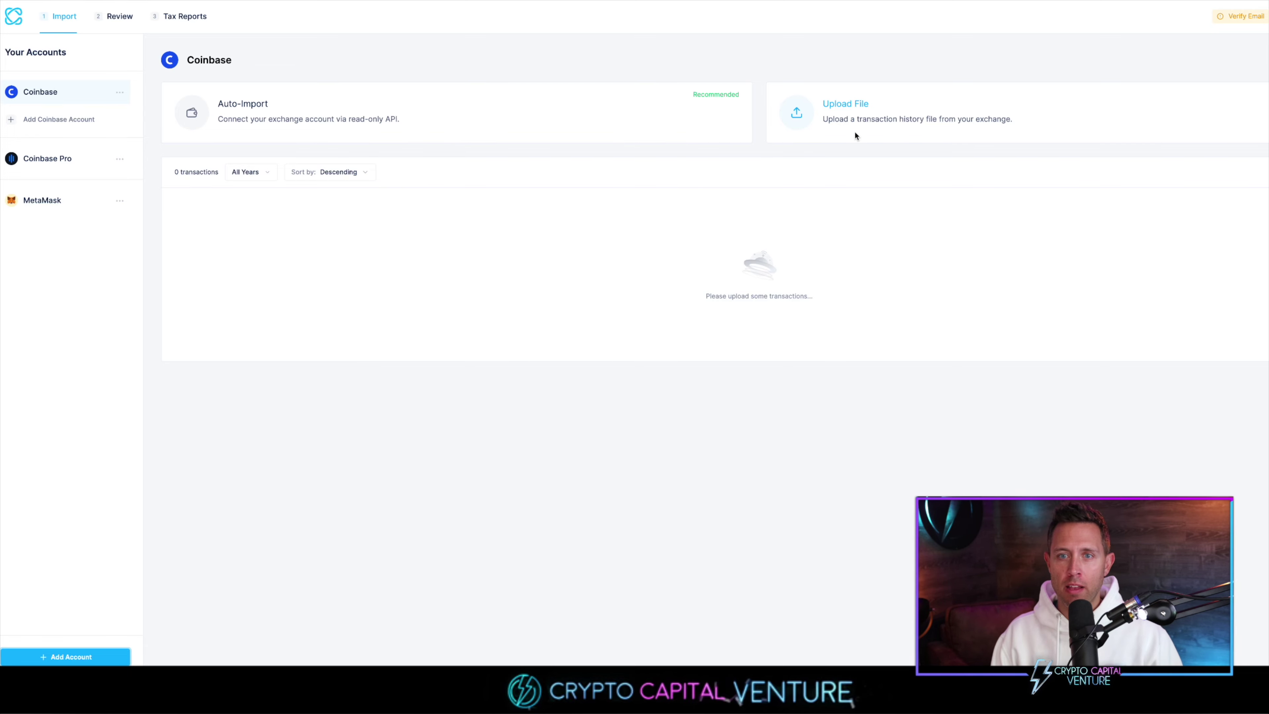
Step: Import the Coinbase transactions by uploading the Coinbase transaction CSV file from the COINLEDGER DEMO folder, and accept the import
{"action": "left_click", "coordinate": [862, 110]}
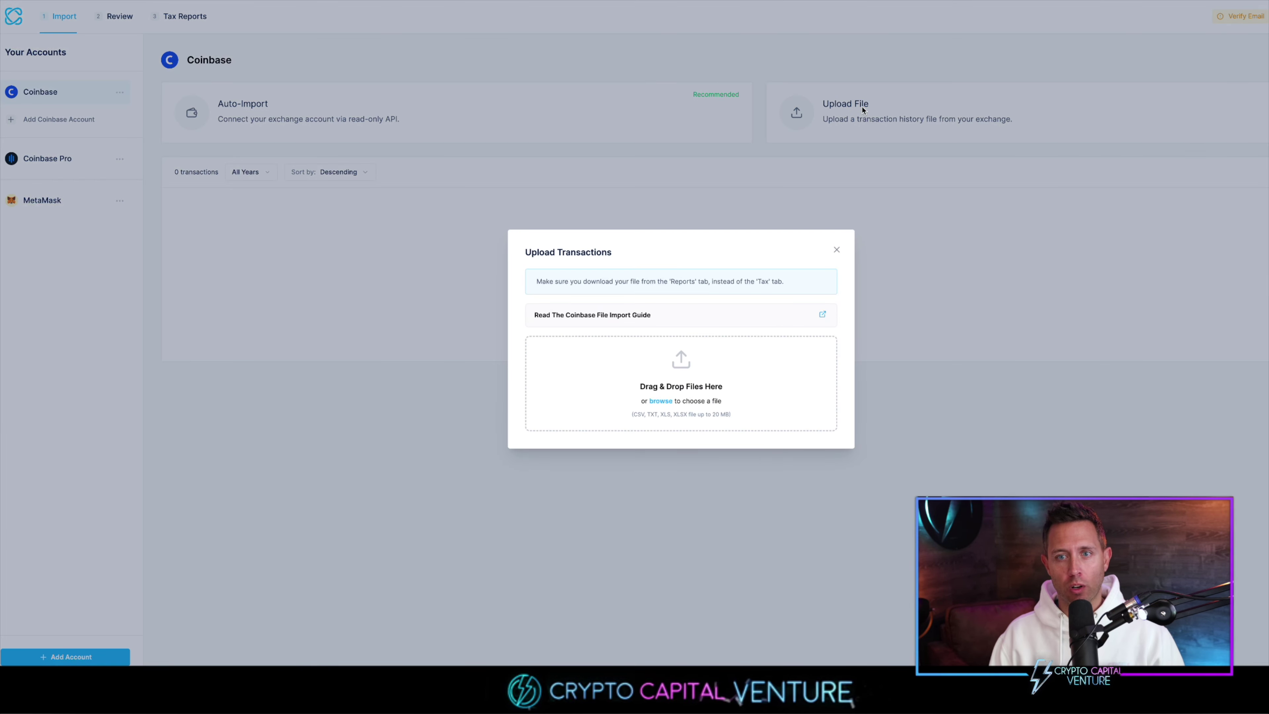
{"action": "left_click", "coordinate": [681, 363]}
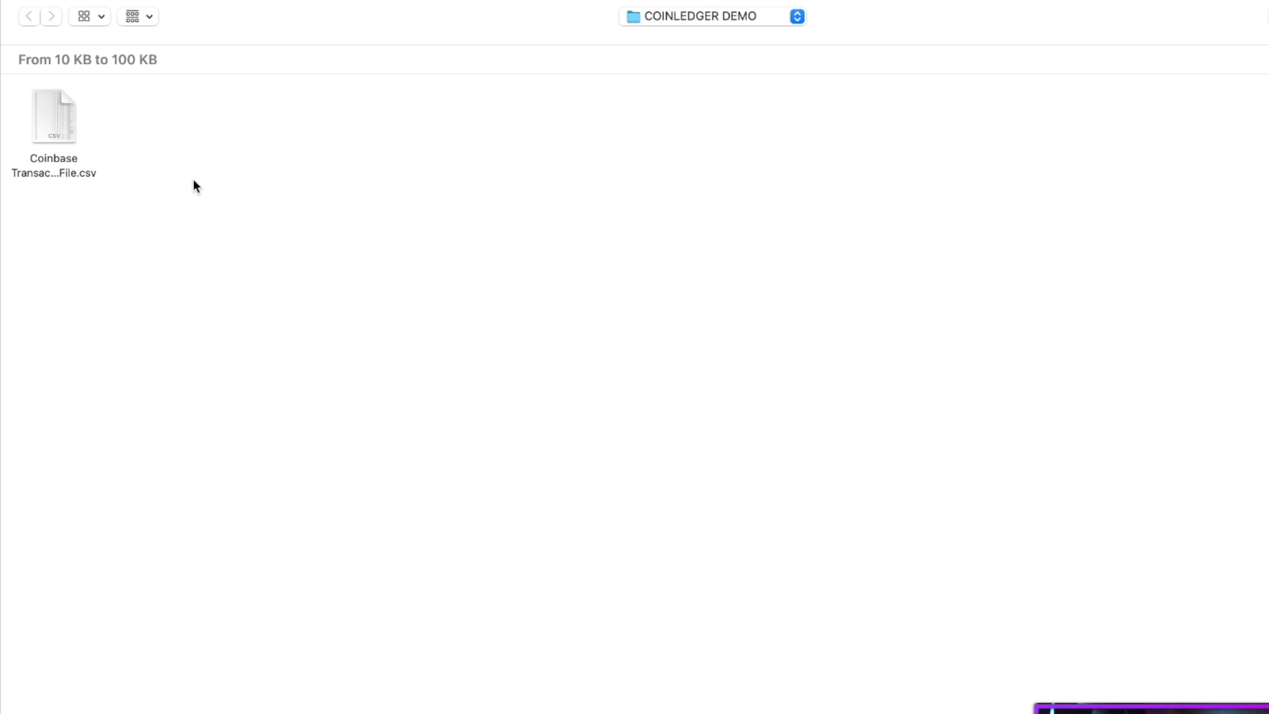
{"action": "left_click", "coordinate": [57, 123]}
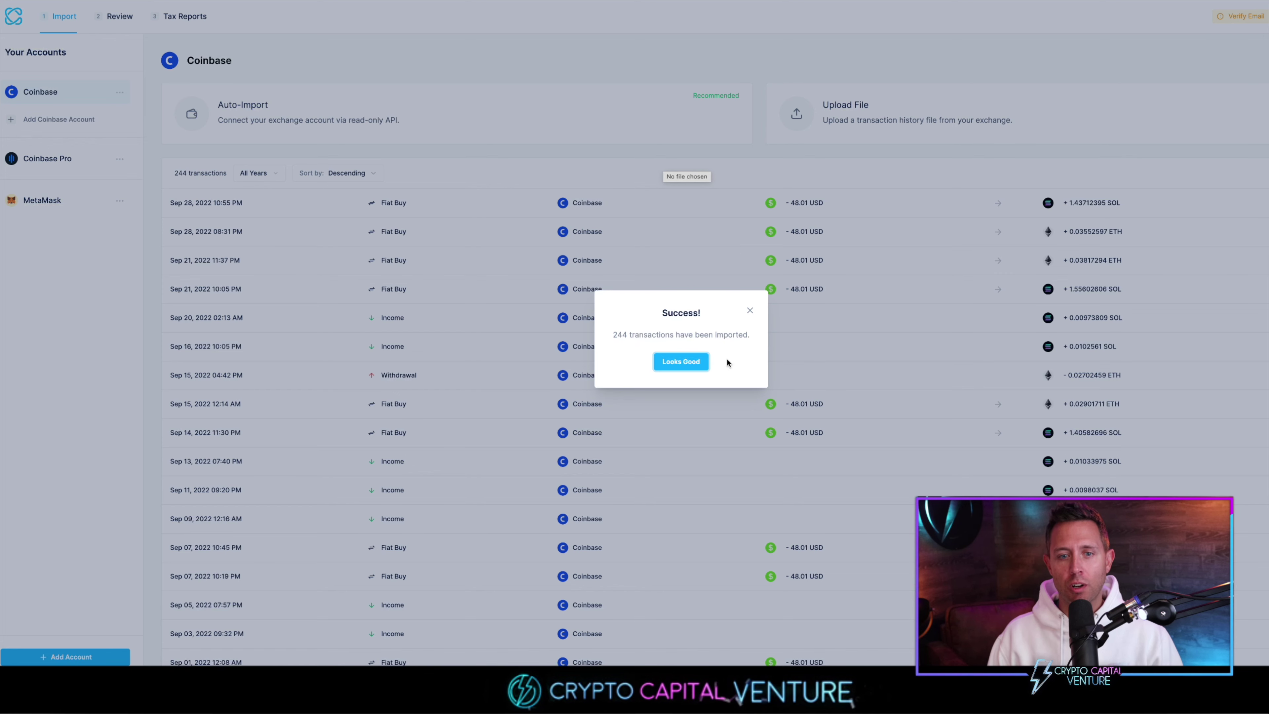
{"action": "left_click", "coordinate": [687, 362]}
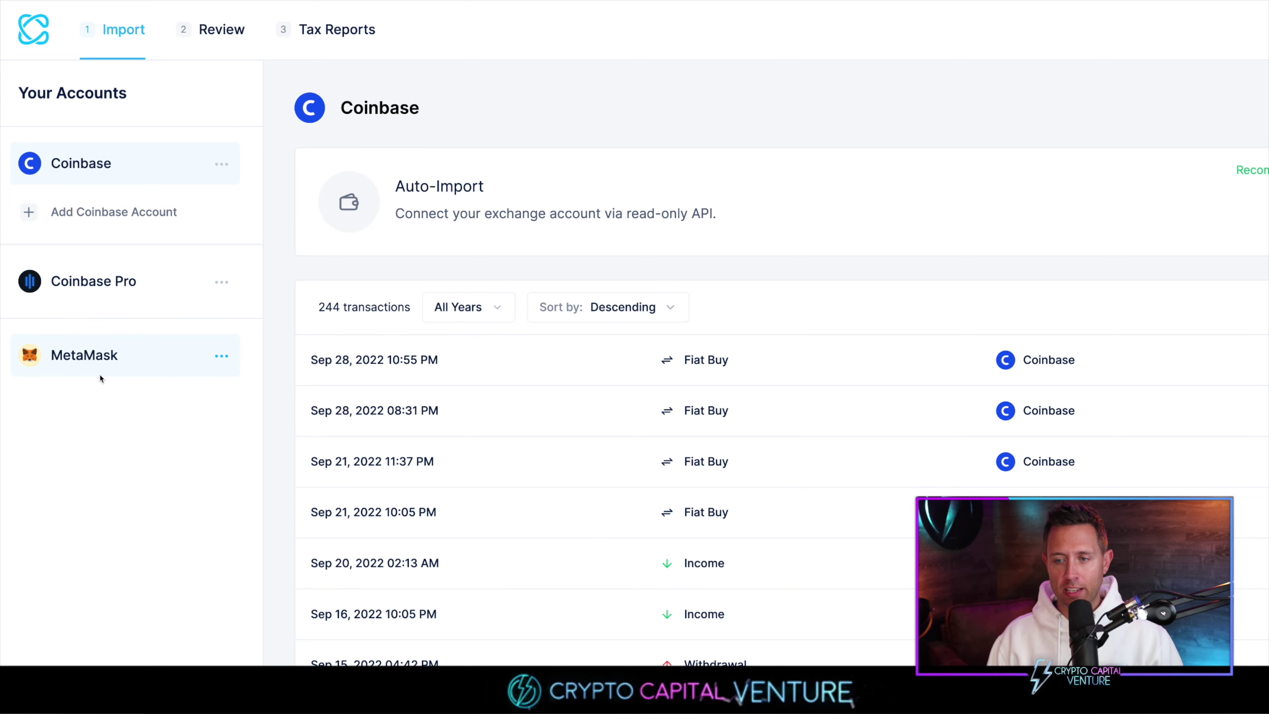
Step: Review the combined transactions of all accounts, checking the sent, received and fee details of the October 29, 2020 Coinbase fiat buy
{"action": "left_click", "coordinate": [235, 40]}
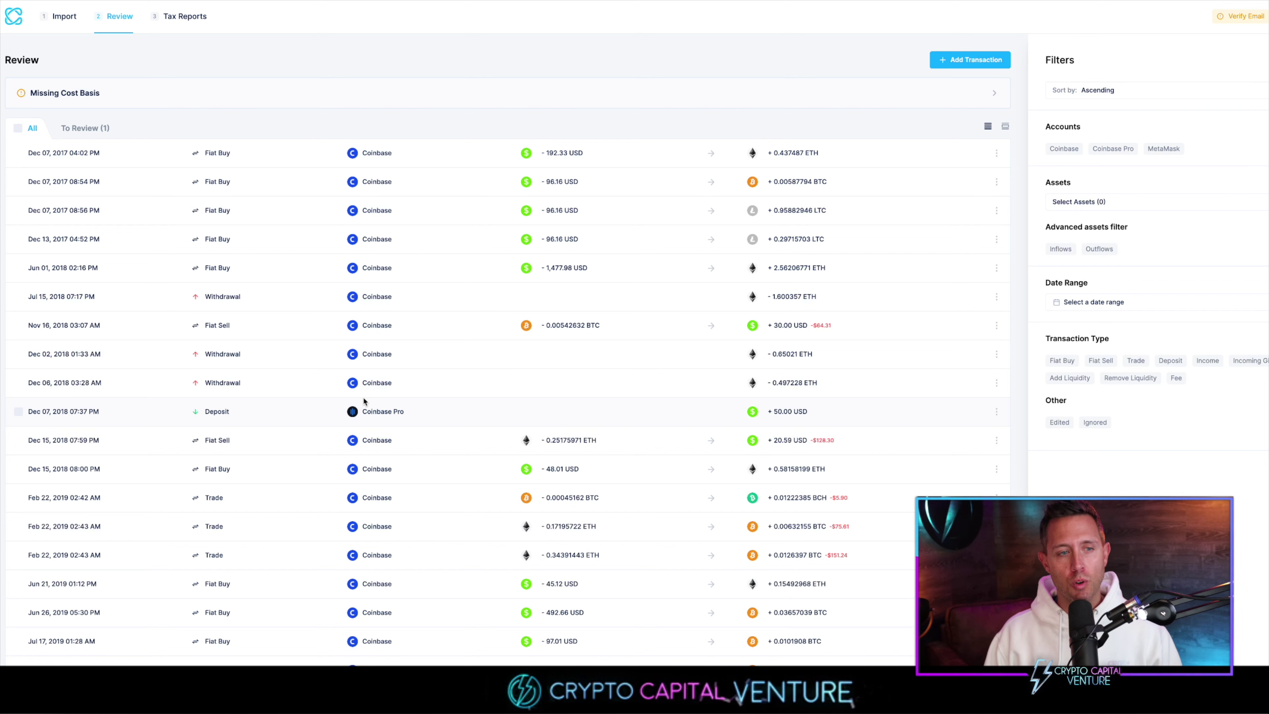
{"action": "scroll", "coordinate": [370, 466], "scroll_direction": "down", "scroll_amount": 3}
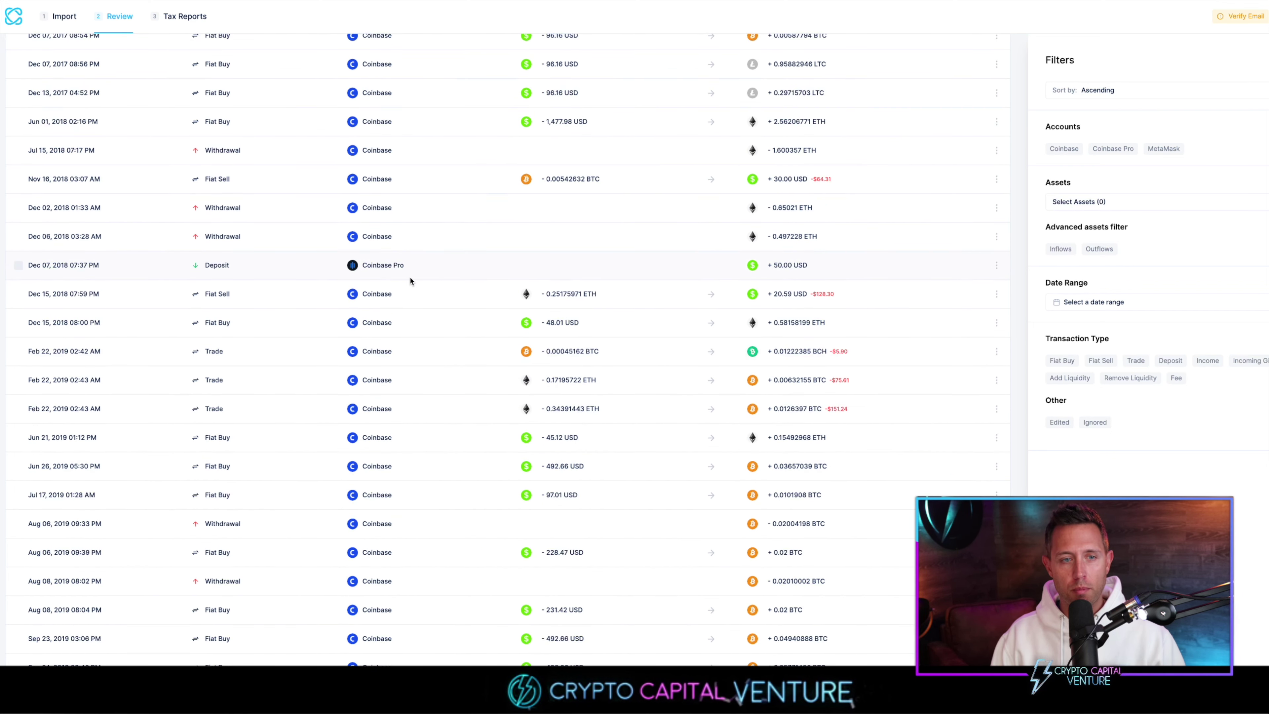
{"action": "scroll", "coordinate": [380, 244], "scroll_direction": "down", "scroll_amount": 15}
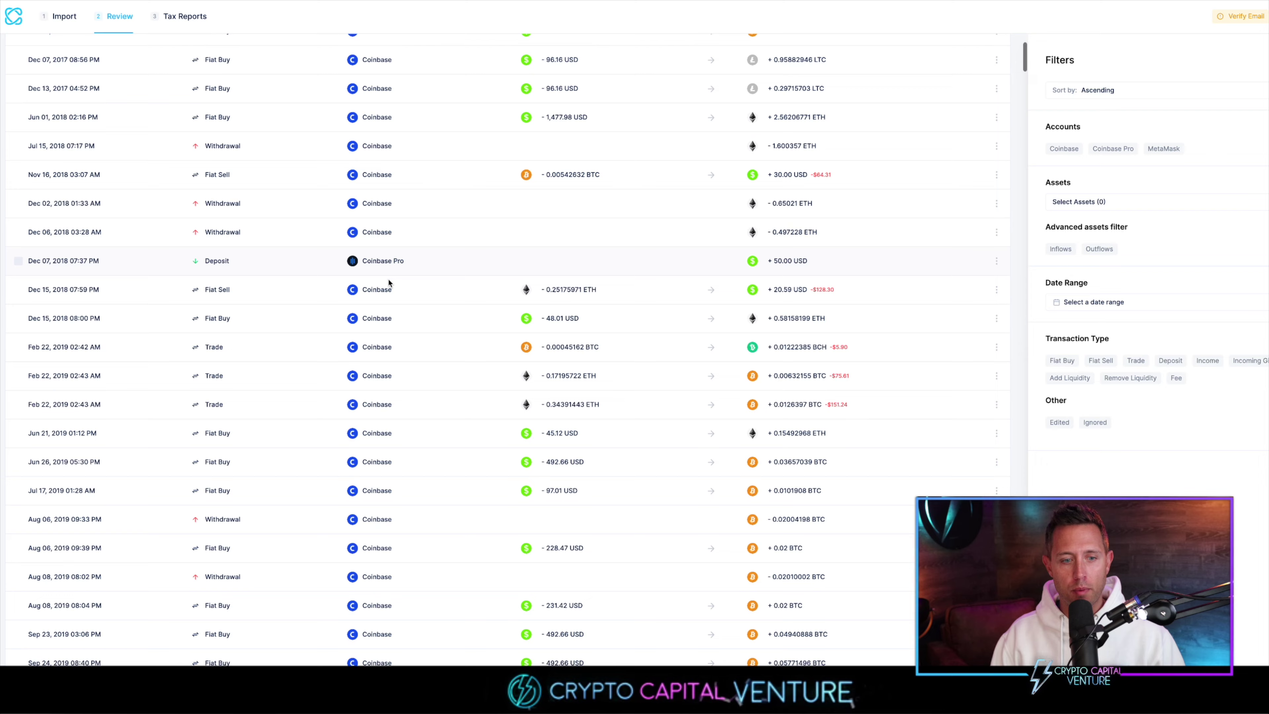
{"action": "left_click", "coordinate": [389, 296]}
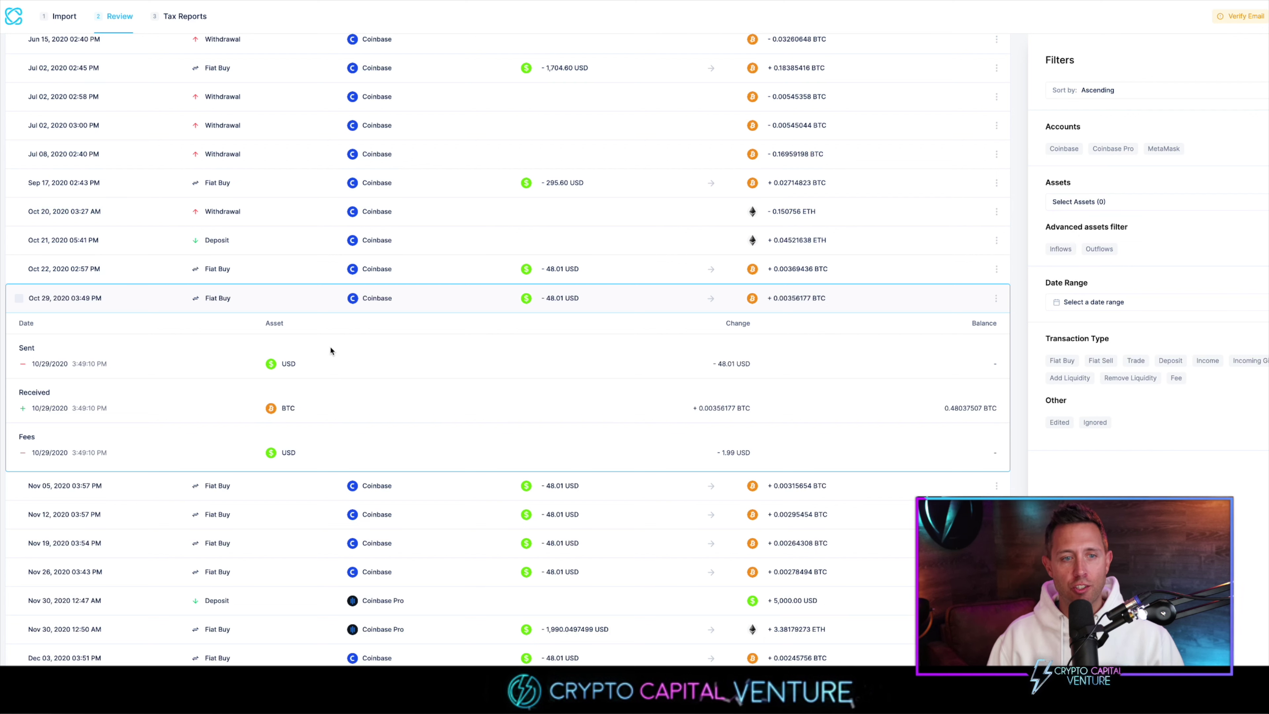
{"action": "left_click", "coordinate": [281, 302]}
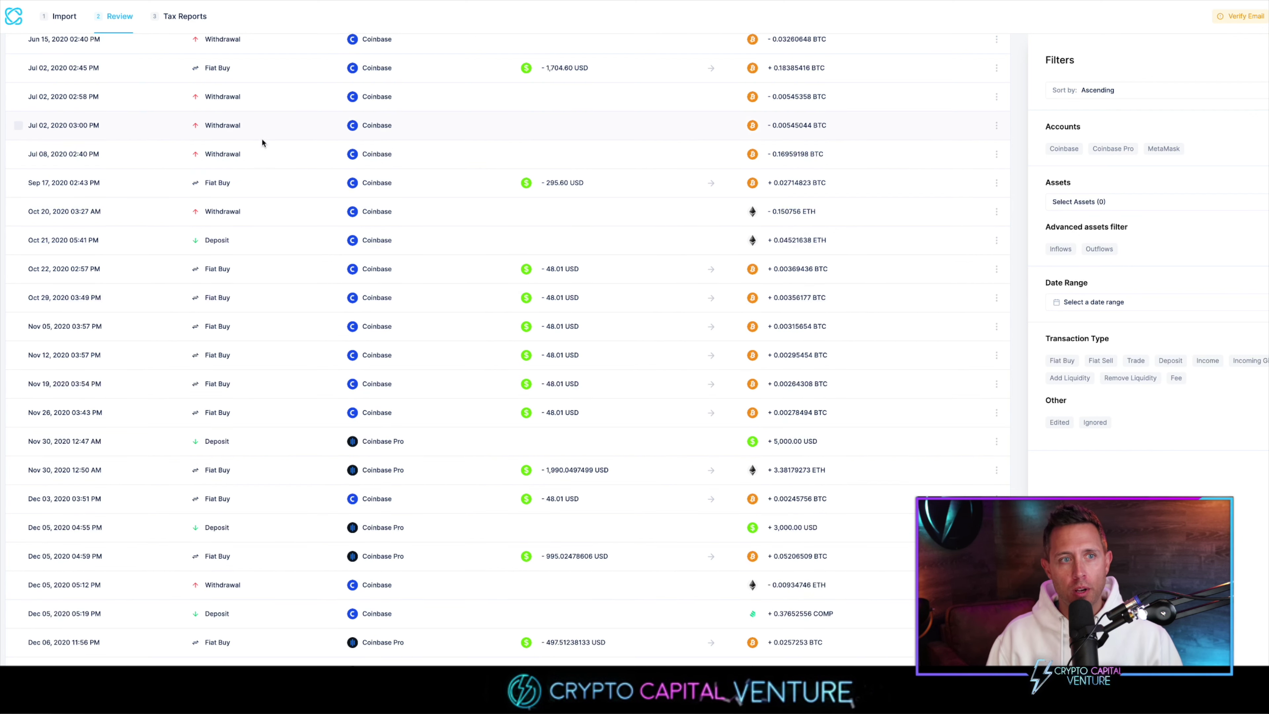
Step: Examine the short-term capital gains breakdown in the 2022 tax report, including the gain or loss on the 3 UNI sale
{"action": "left_click", "coordinate": [186, 17]}
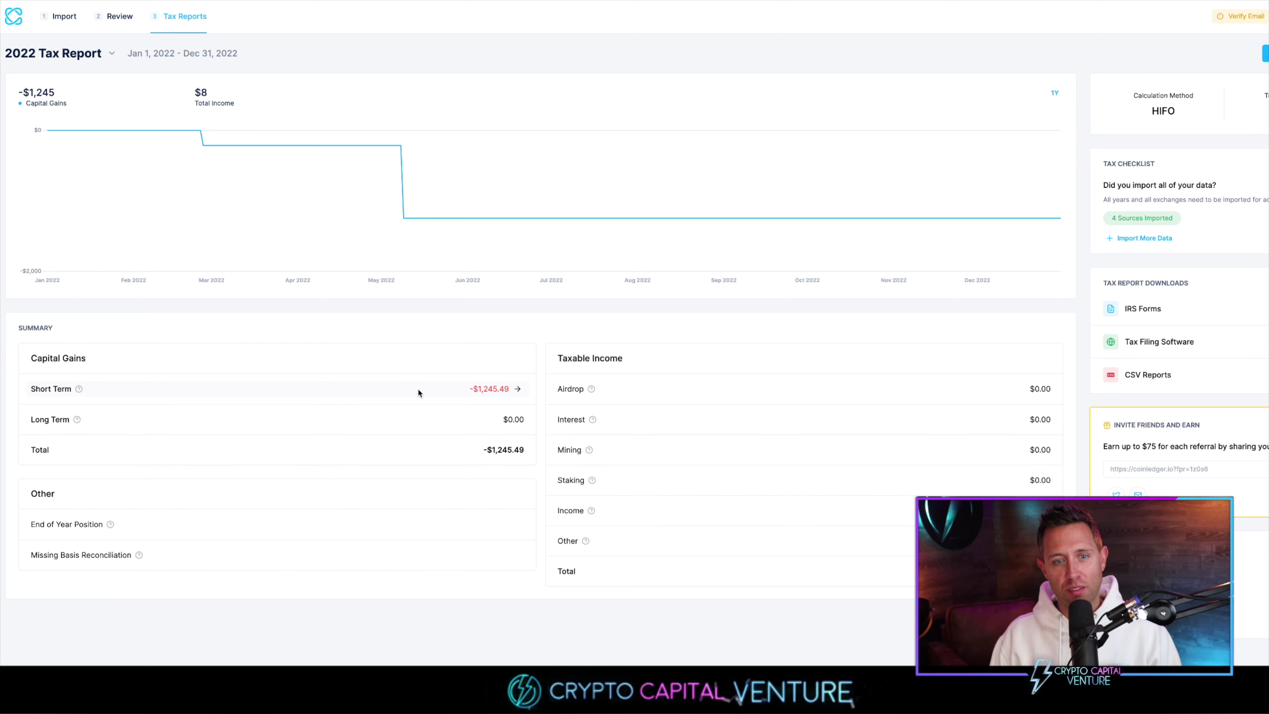
{"action": "left_click", "coordinate": [307, 385]}
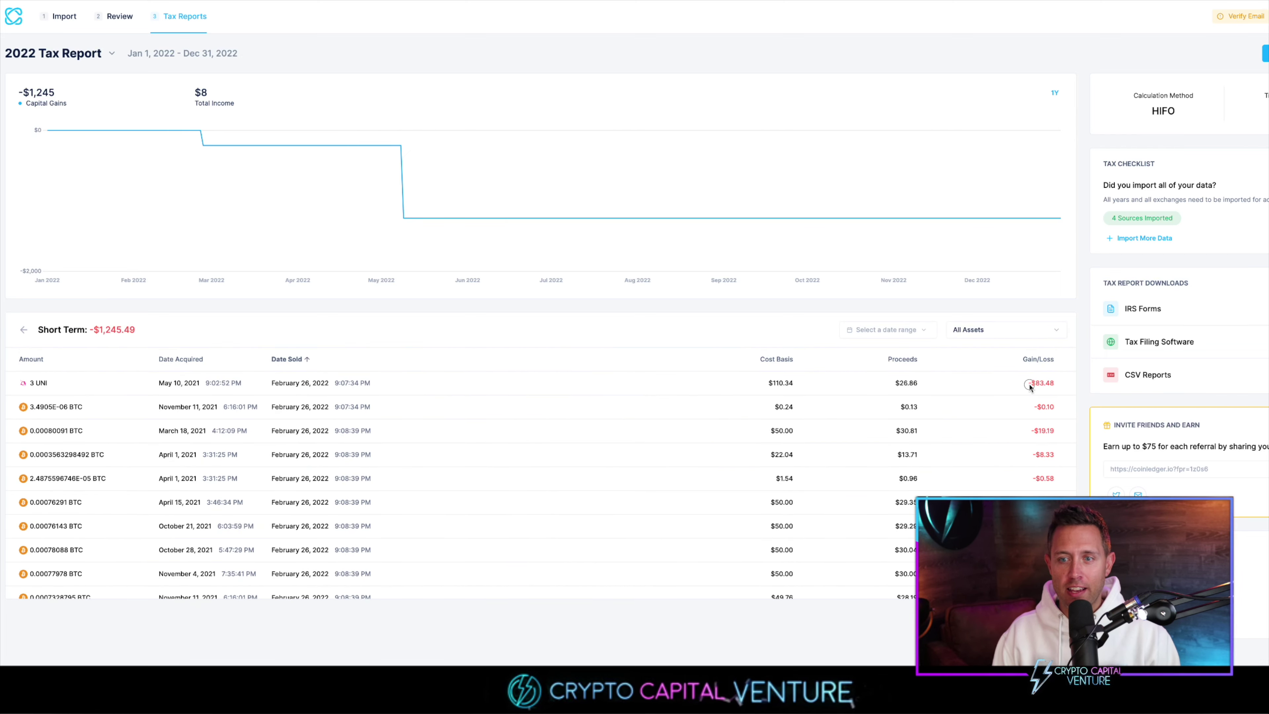
{"action": "left_click_drag", "start_coordinate": [1027, 383], "coordinate": [1054, 385]}
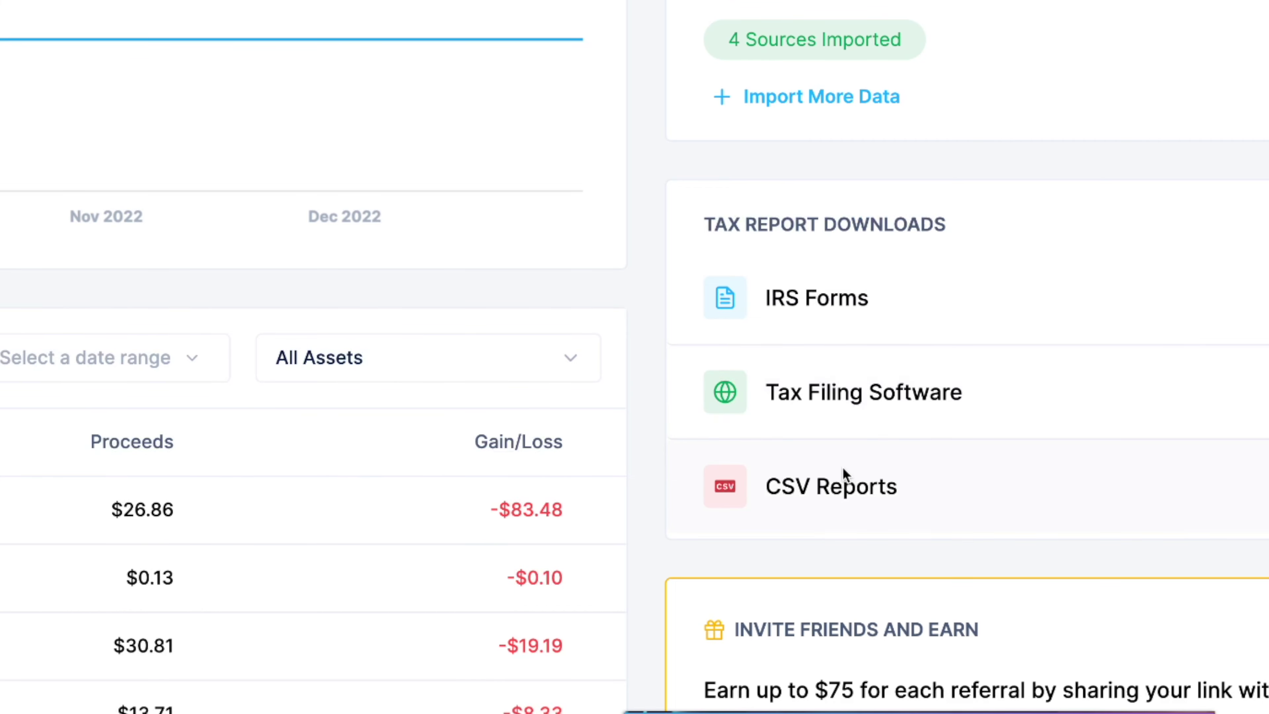
Step: Examine the downloadable tax reports on offer: IRS forms, tax filing software exports and CSV reports
{"action": "left_click", "coordinate": [831, 299]}
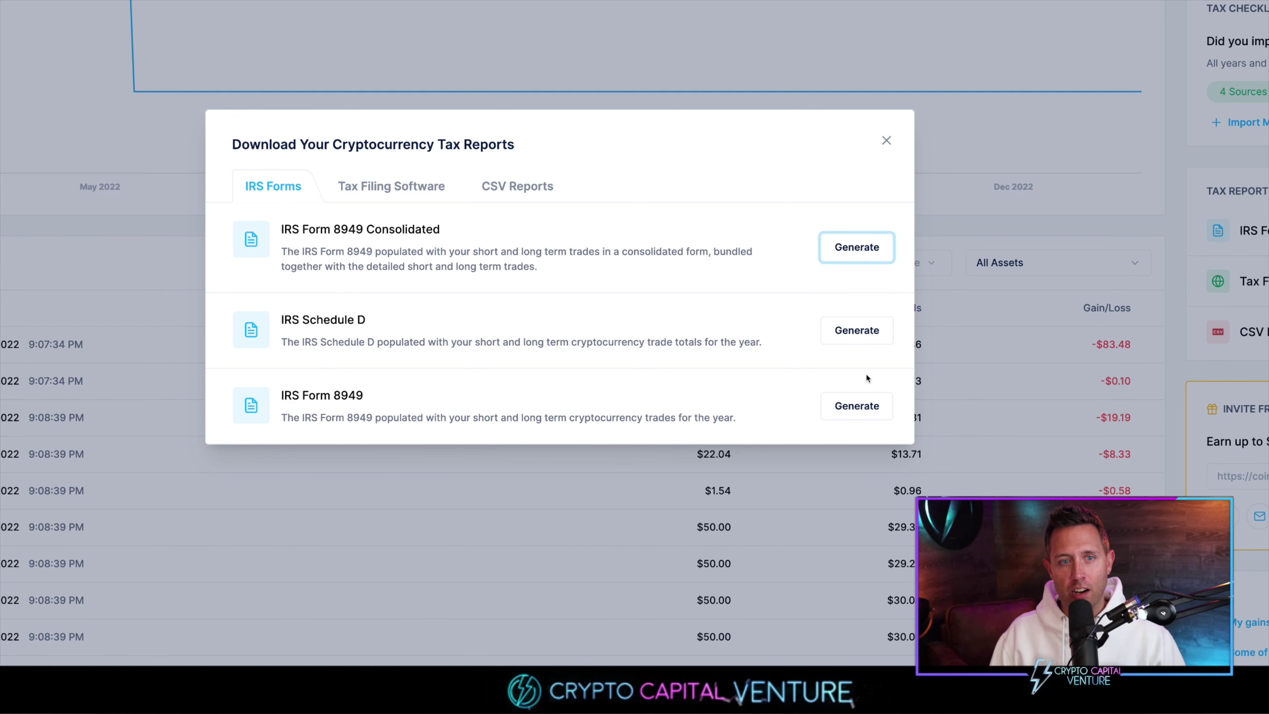
{"action": "left_click", "coordinate": [402, 187]}
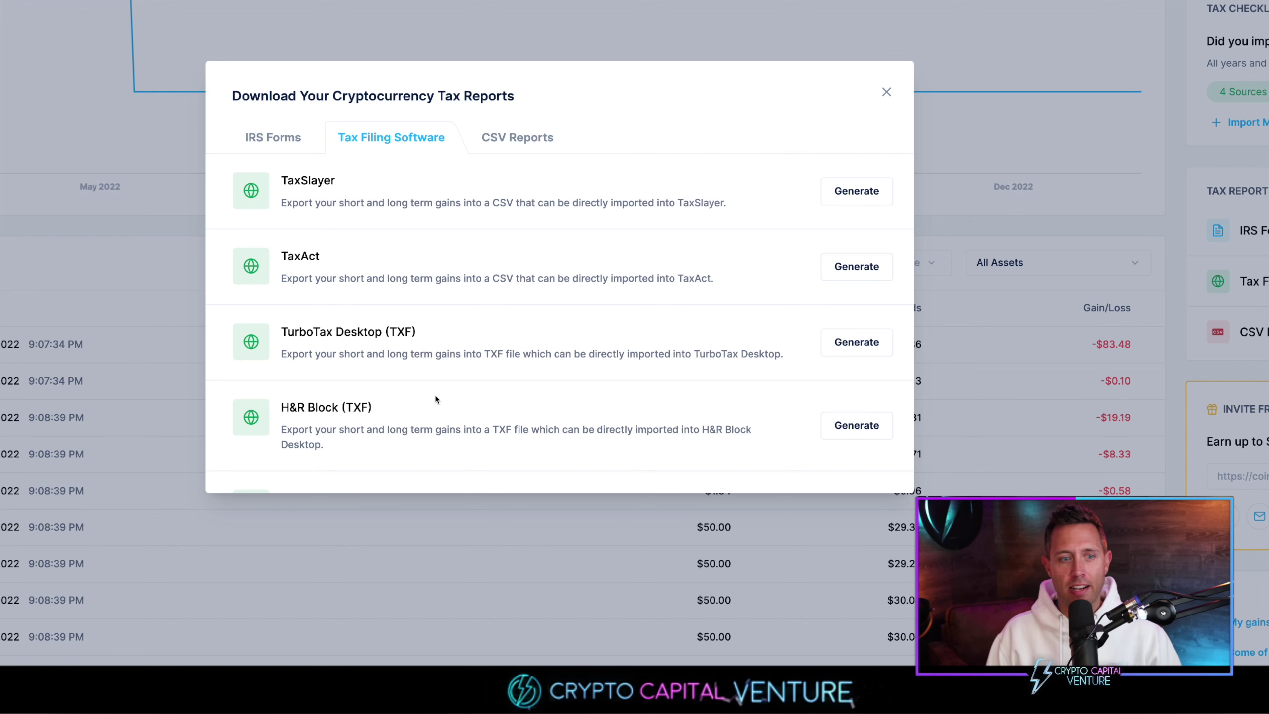
{"action": "scroll", "coordinate": [434, 394], "scroll_direction": "down", "scroll_amount": 1}
{"action": "scroll", "coordinate": [368, 445], "scroll_direction": "up", "scroll_amount": 1}
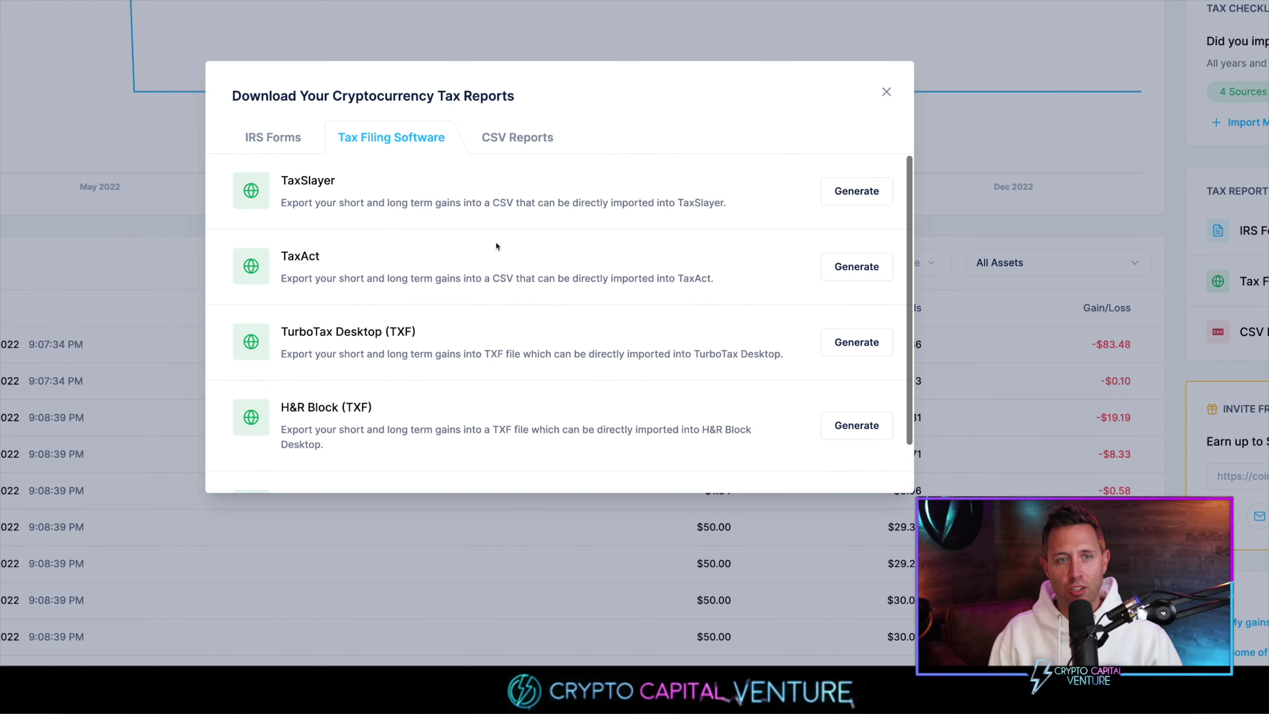
{"action": "left_click", "coordinate": [524, 139]}
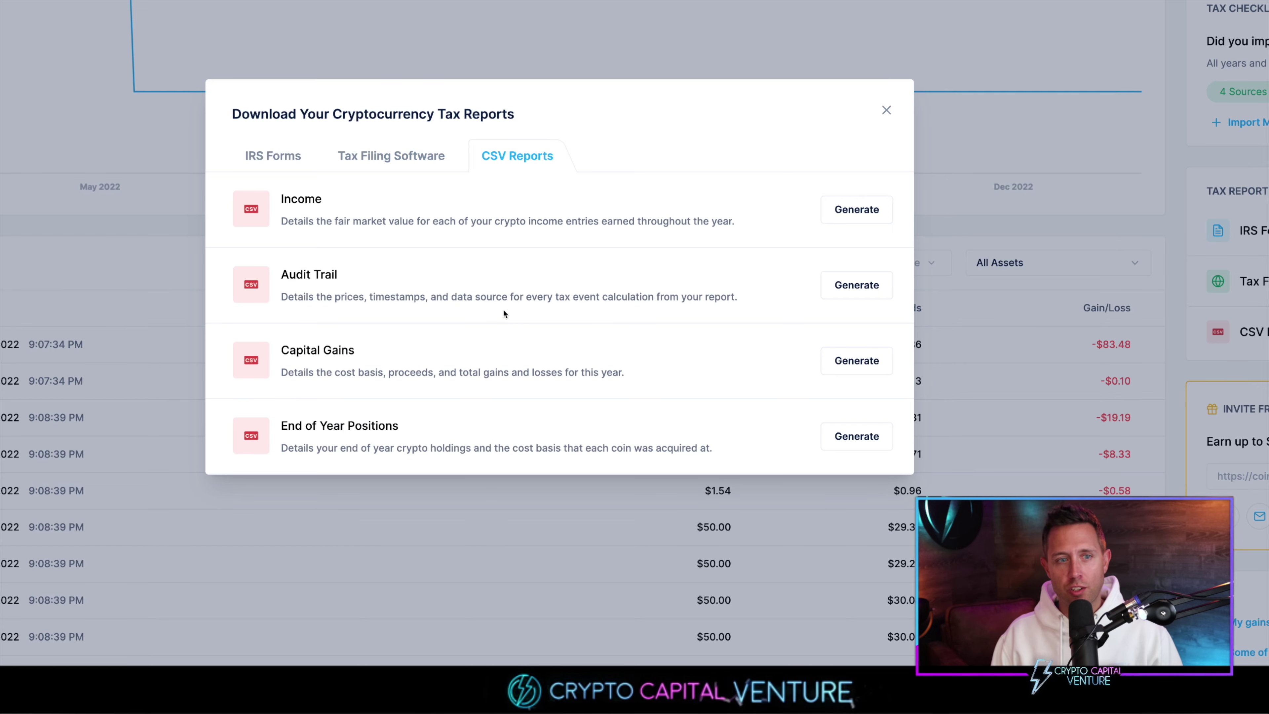
{"action": "scroll", "coordinate": [504, 313], "scroll_direction": "down", "scroll_amount": 2}
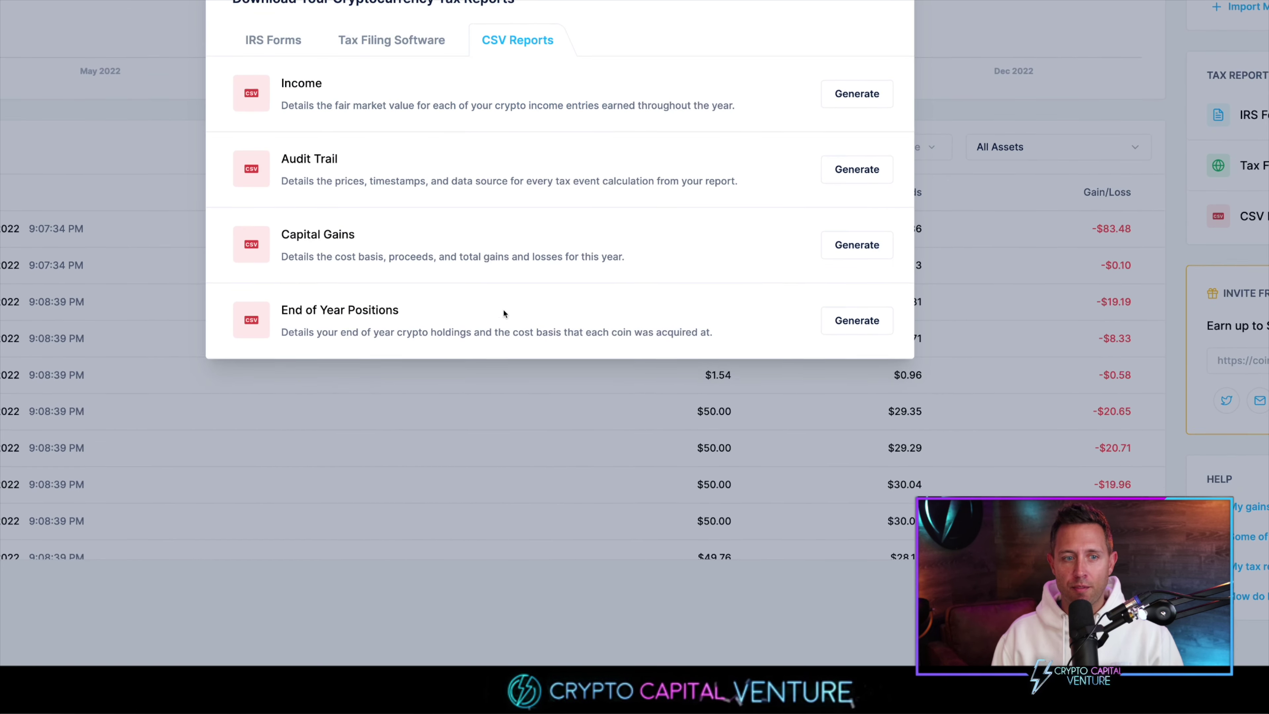
{"action": "scroll", "coordinate": [503, 313], "scroll_direction": "up", "scroll_amount": 5}
{"action": "scroll", "coordinate": [504, 310], "scroll_direction": "down", "scroll_amount": 1}
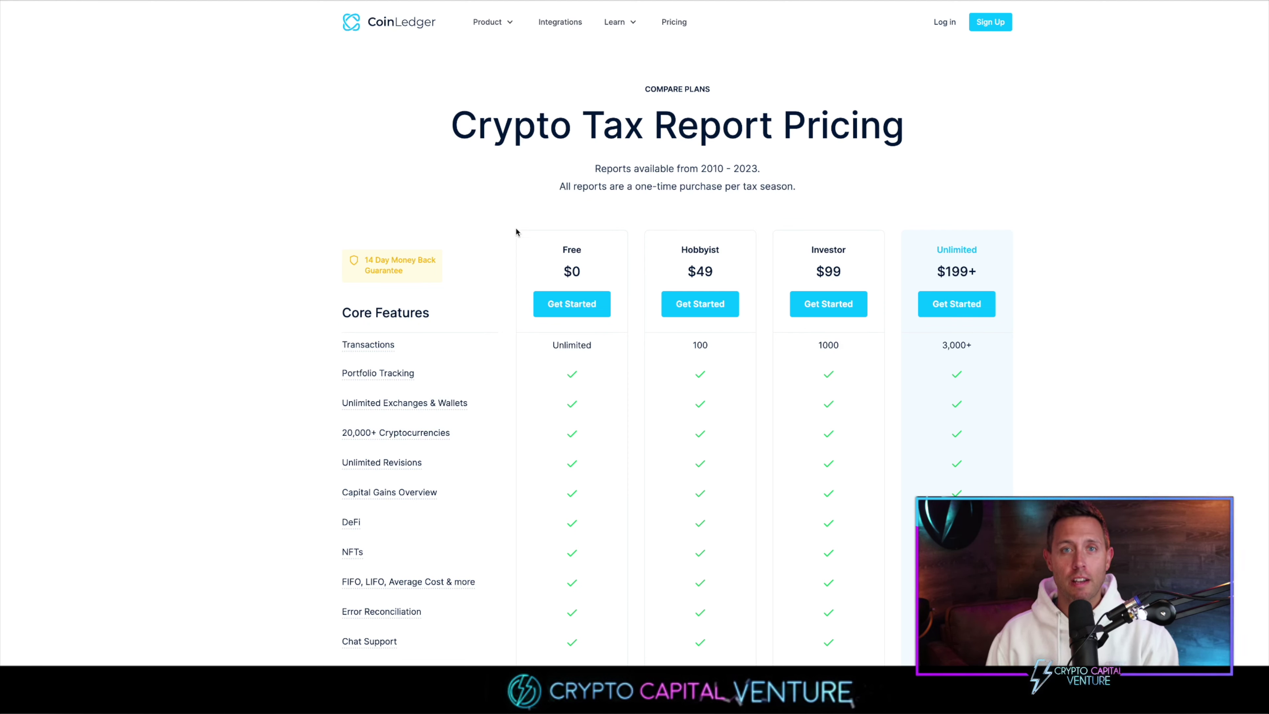
Step: Compare the Free, Hobbyist, Investor and Unlimited plans on the Crypto Tax Report Pricing page, including features and included tax reports
{"action": "scroll", "coordinate": [263, 426], "scroll_direction": "down", "scroll_amount": 1}
{"action": "scroll", "coordinate": [263, 426], "scroll_direction": "down", "scroll_amount": 1}
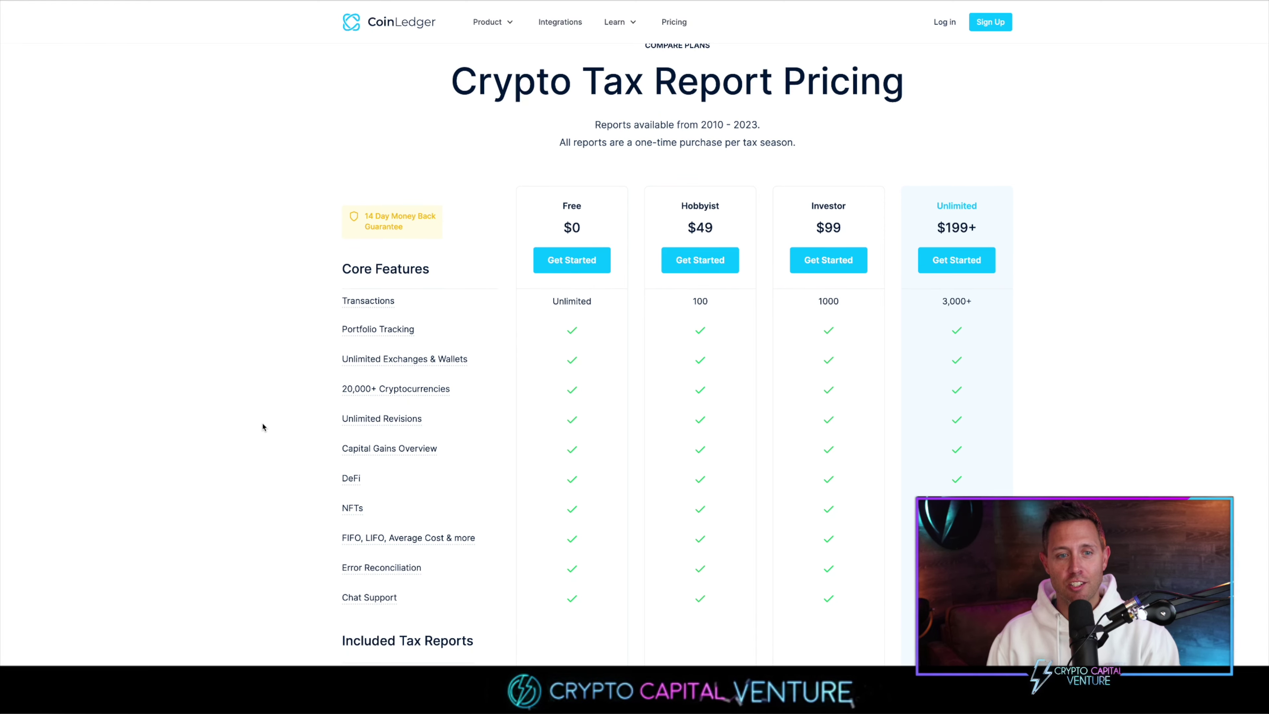
{"action": "scroll", "coordinate": [299, 381], "scroll_direction": "down", "scroll_amount": 2}
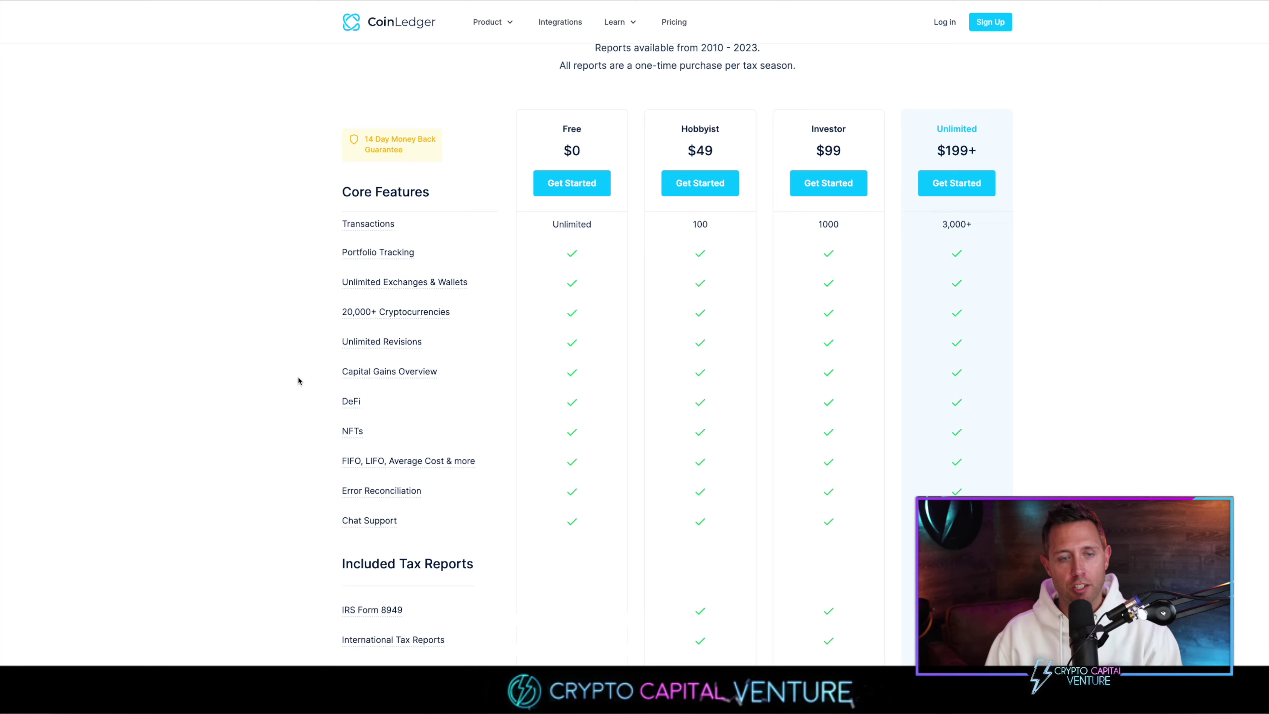
{"action": "scroll", "coordinate": [299, 381], "scroll_direction": "up", "scroll_amount": 3}
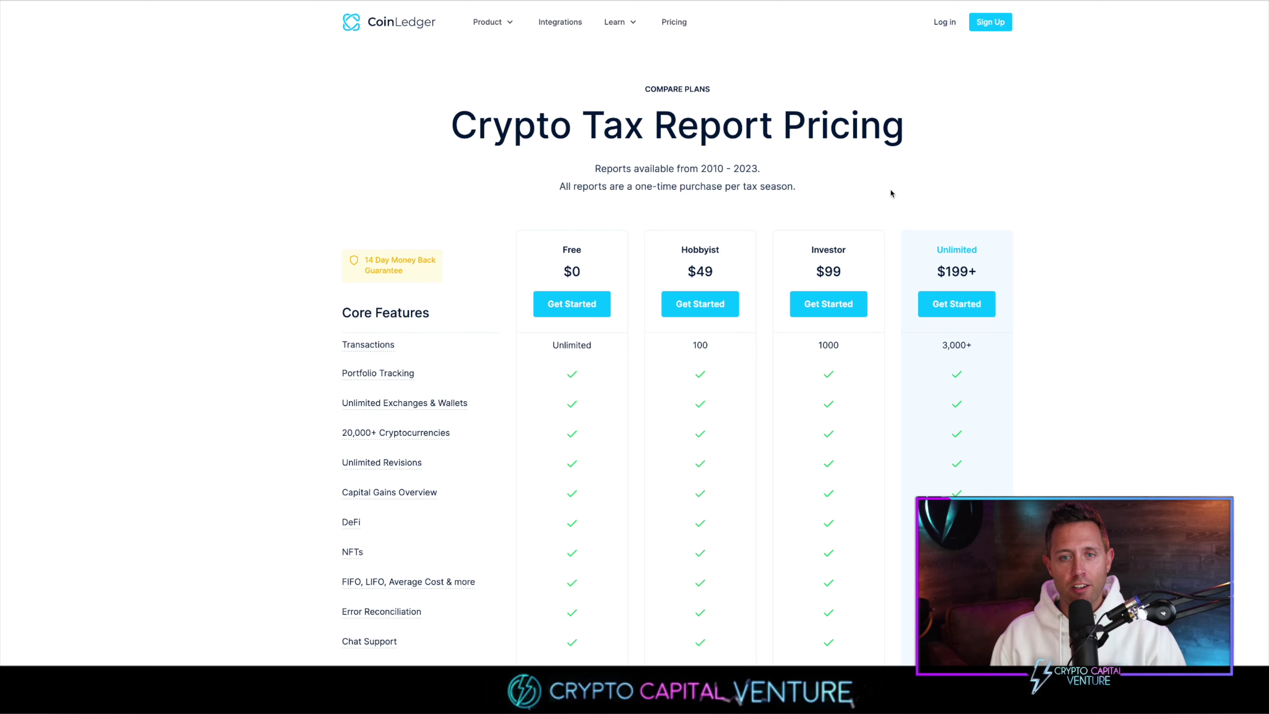
{"action": "scroll", "coordinate": [891, 193], "scroll_direction": "down", "scroll_amount": 1}
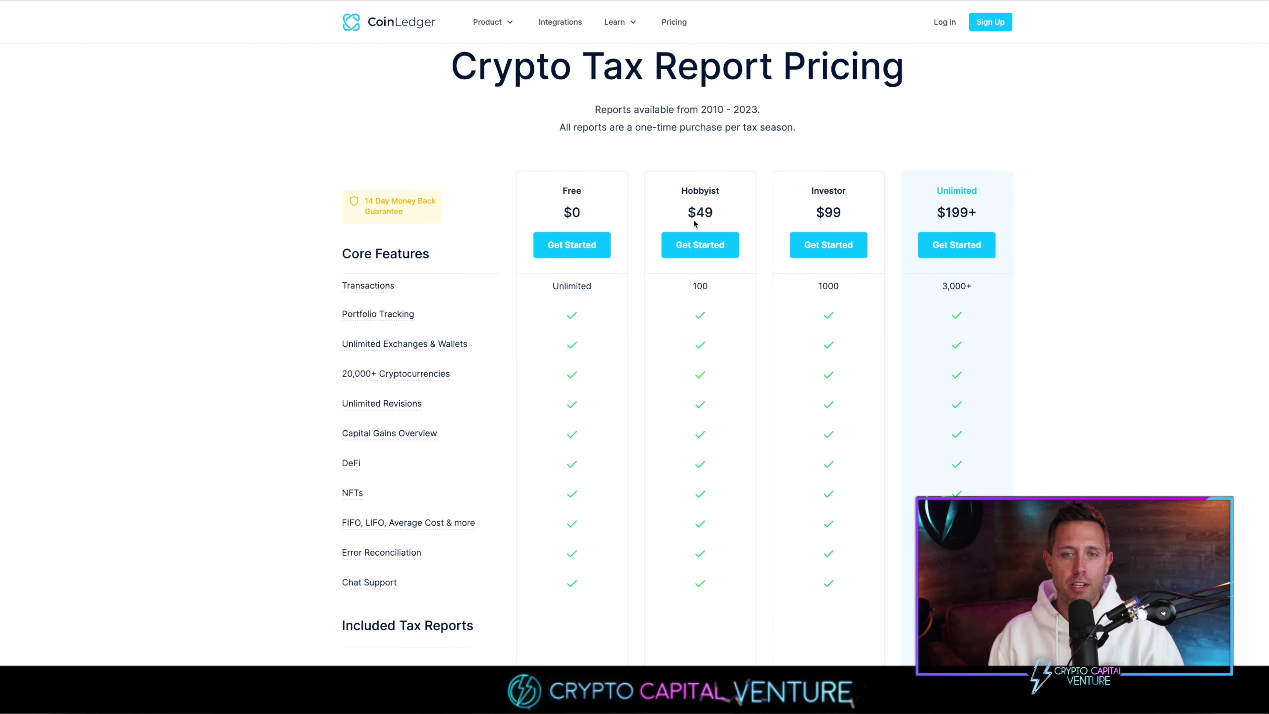